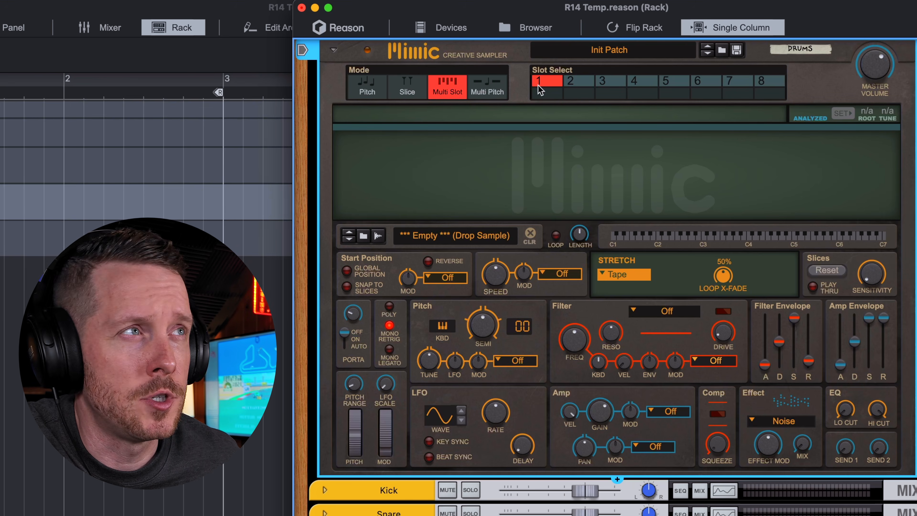
Step: Cycle through the Mimic sampler's slots 2 to 6 and return to slot 1
{"action": "left_click", "coordinate": [583, 90]}
{"action": "left_click", "coordinate": [602, 89]}
{"action": "left_click", "coordinate": [638, 88]}
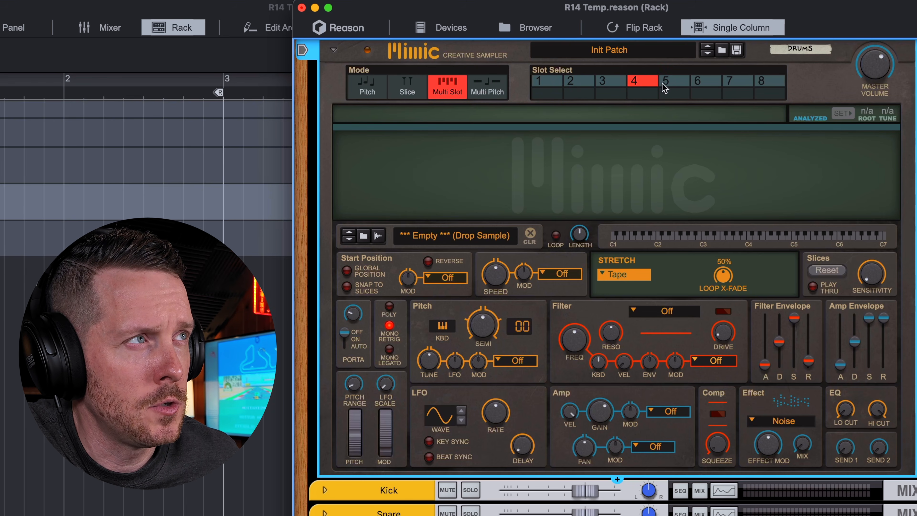
{"action": "left_click", "coordinate": [666, 88]}
{"action": "left_click", "coordinate": [703, 88]}
{"action": "left_click", "coordinate": [540, 87]}
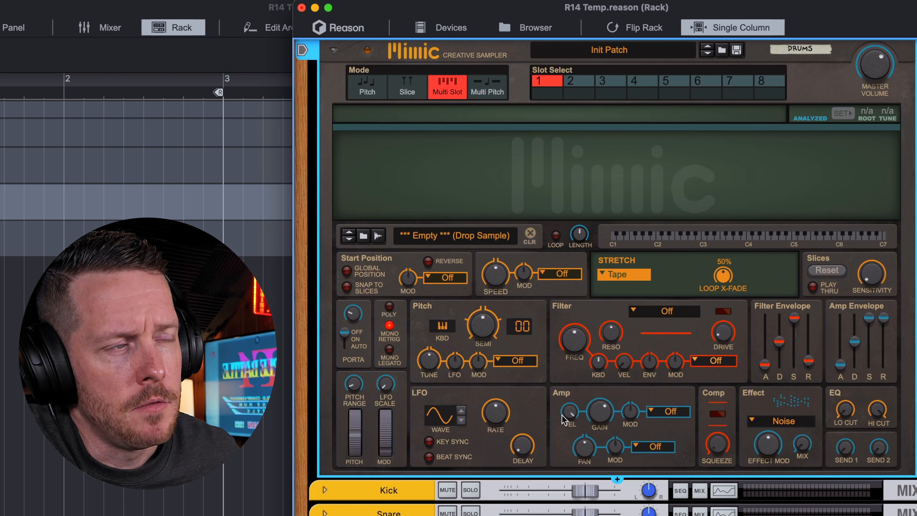
Step: Try out slot 1's amp velocity and amp release controls, returning both to their original settings
{"action": "left_click_drag", "start_coordinate": [570, 412], "coordinate": [570, 464]}
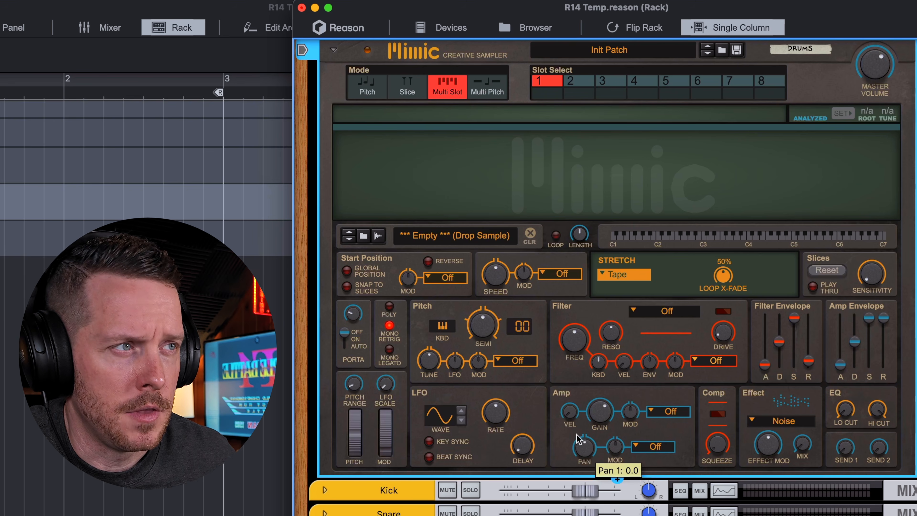
{"action": "left_click_drag", "start_coordinate": [573, 410], "coordinate": [571, 288]}
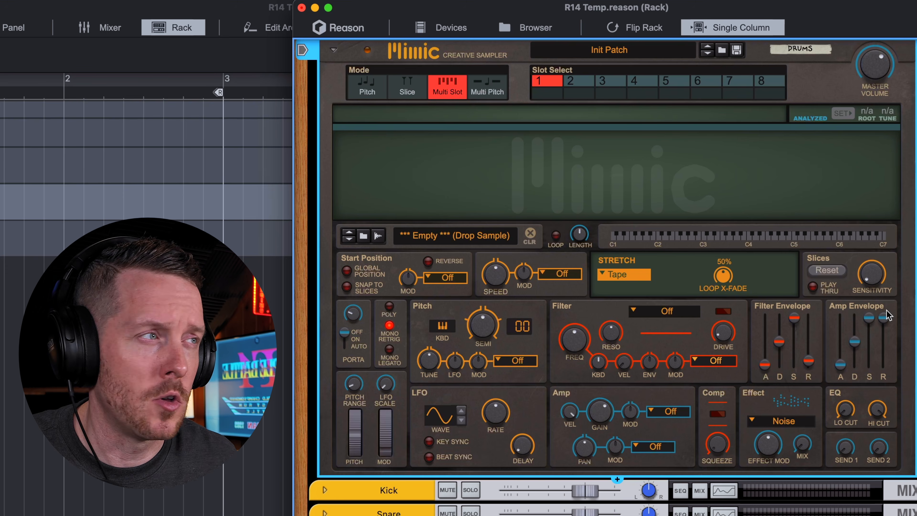
{"action": "left_click_drag", "start_coordinate": [888, 313], "coordinate": [891, 396]}
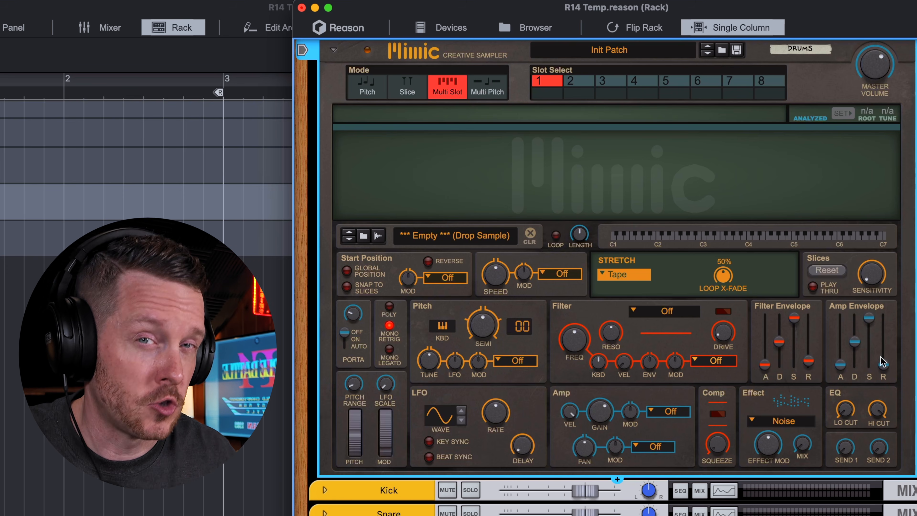
{"action": "mouse_move", "coordinate": [883, 361]}
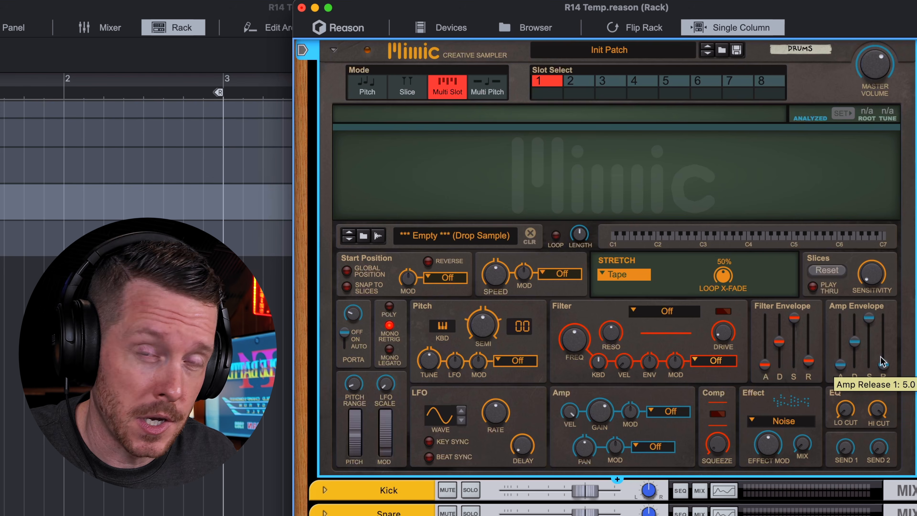
{"action": "left_click_drag", "start_coordinate": [883, 361], "coordinate": [884, 317]}
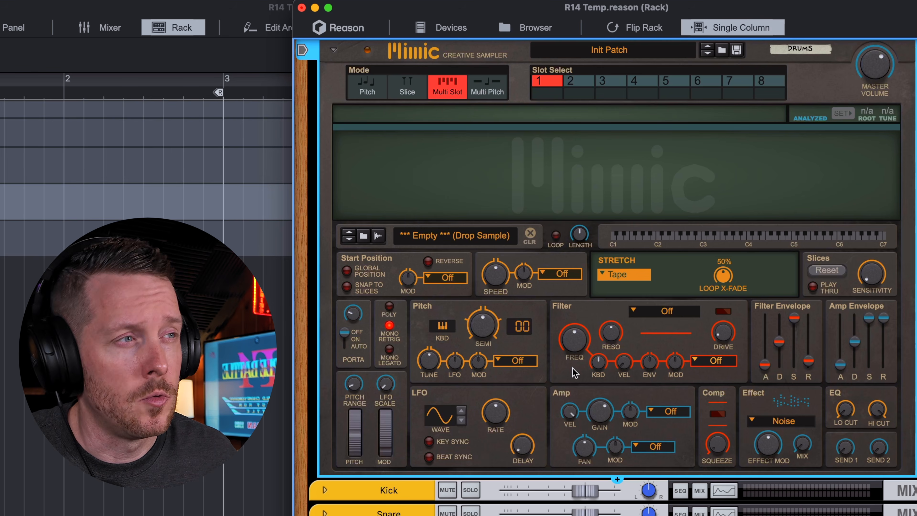
{"action": "mouse_move", "coordinate": [575, 350]}
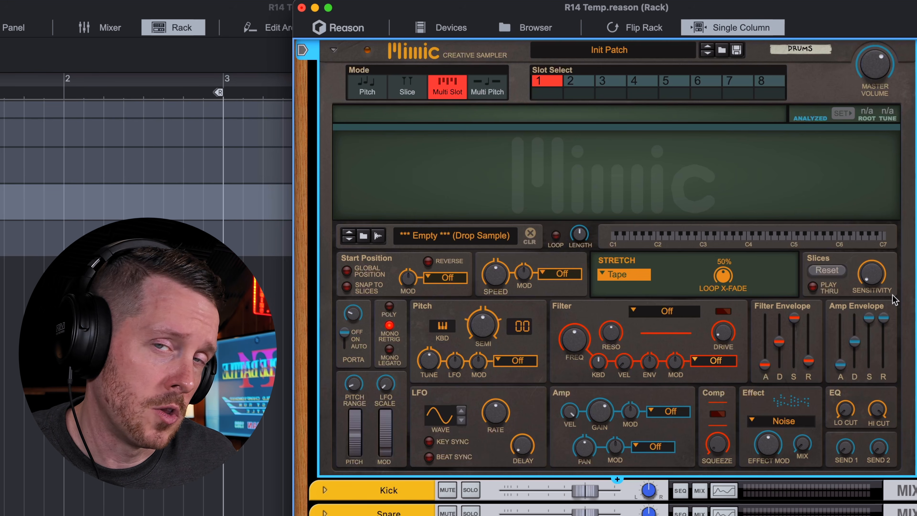
Step: Inspect the slot output cabling on the rack's back, return to the front and open the Kick channel's Transient Shaper insert
{"action": "key", "text": "Tab"}
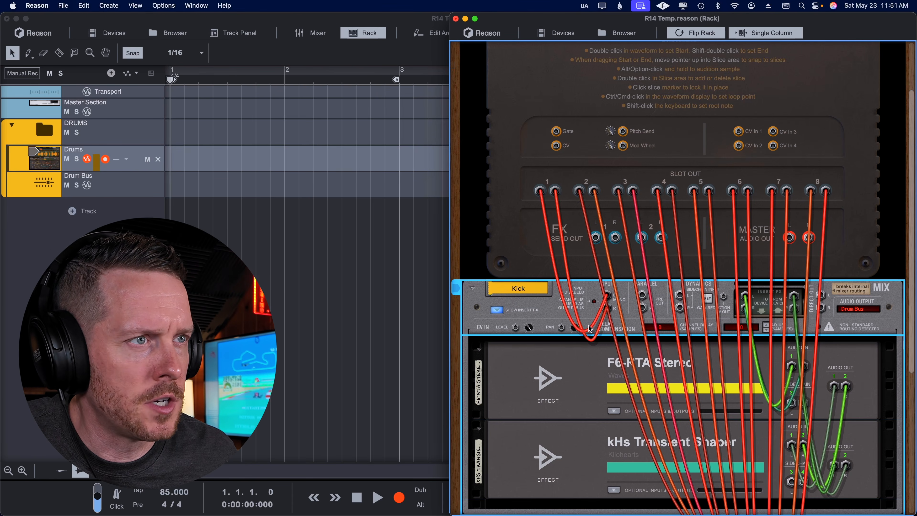
{"action": "key", "text": "Tab"}
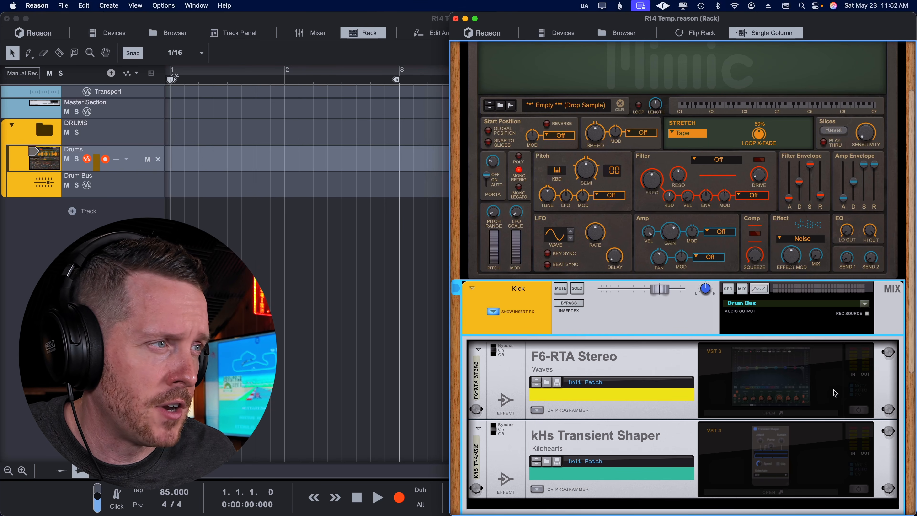
{"action": "left_click", "coordinate": [859, 408]}
{"action": "double_click", "coordinate": [728, 439]}
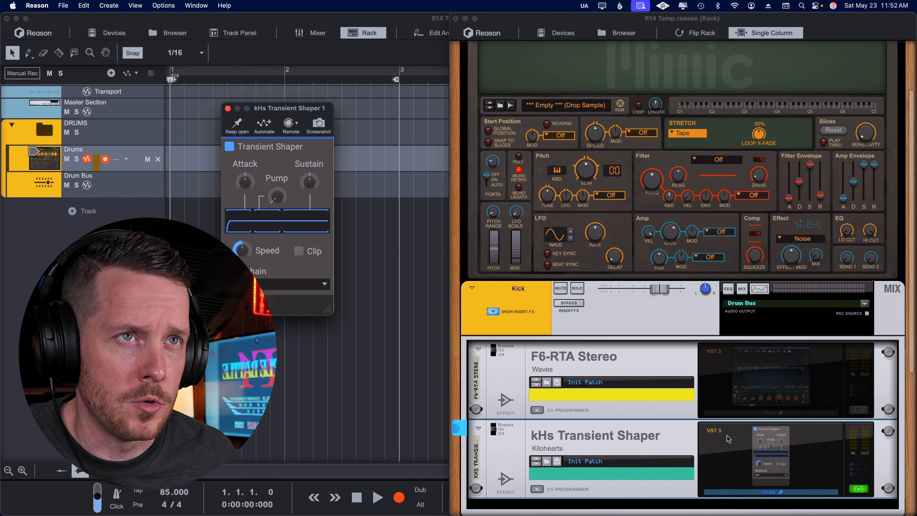
Step: Collapse the expanded mix channels and look over channels 0, 00 and 000 in the rack and the mixer
{"action": "left_click", "coordinate": [472, 288], "text": "alt"}
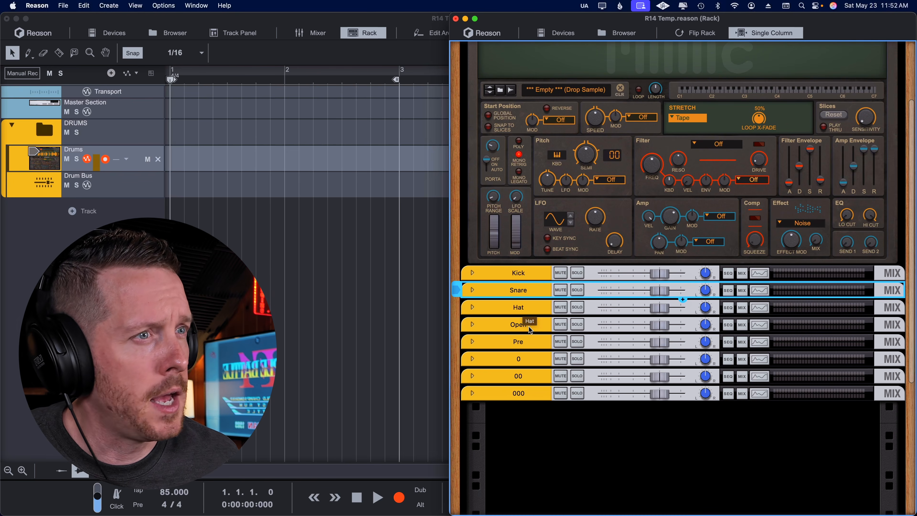
{"action": "left_click", "coordinate": [528, 360]}
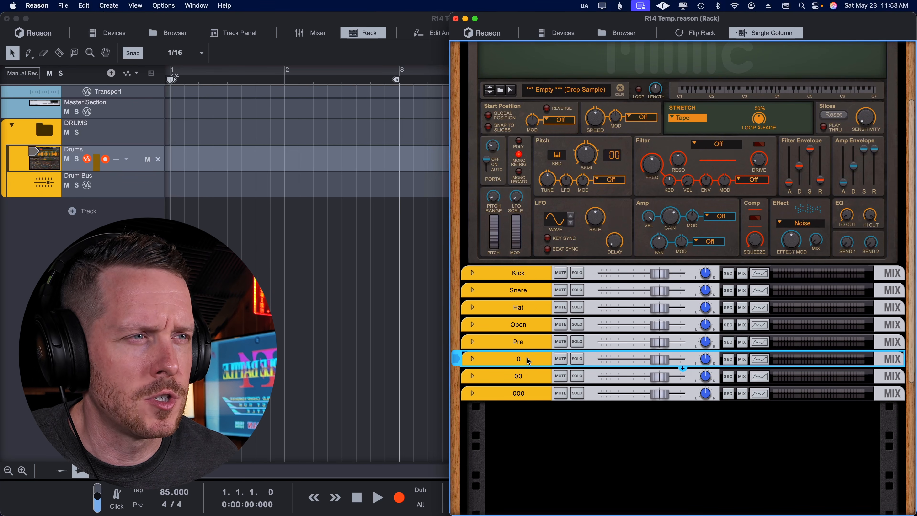
{"action": "left_click", "coordinate": [525, 380]}
{"action": "key", "text": "Down"}
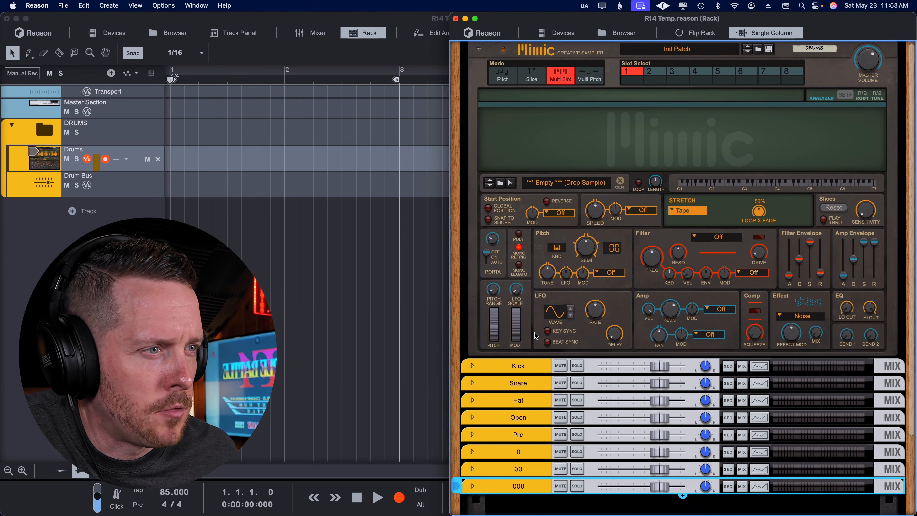
{"action": "key", "text": "F5"}
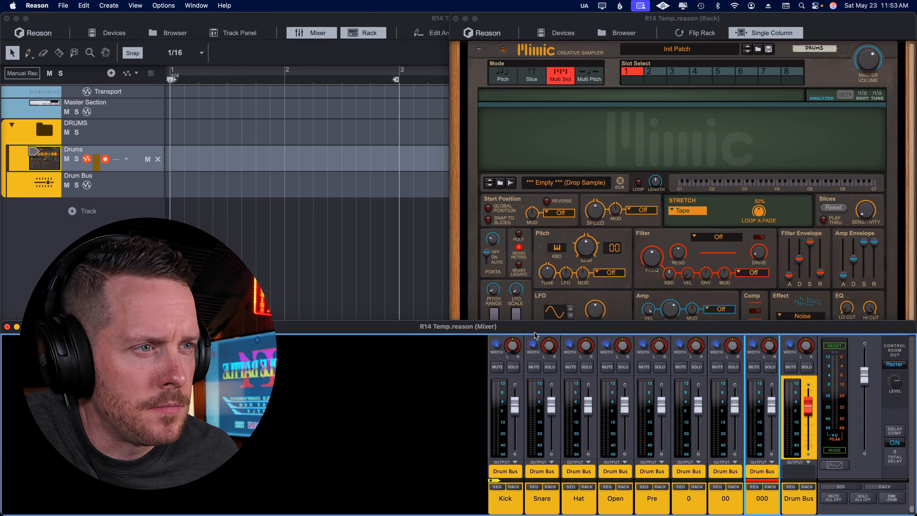
{"action": "key", "text": "F5"}
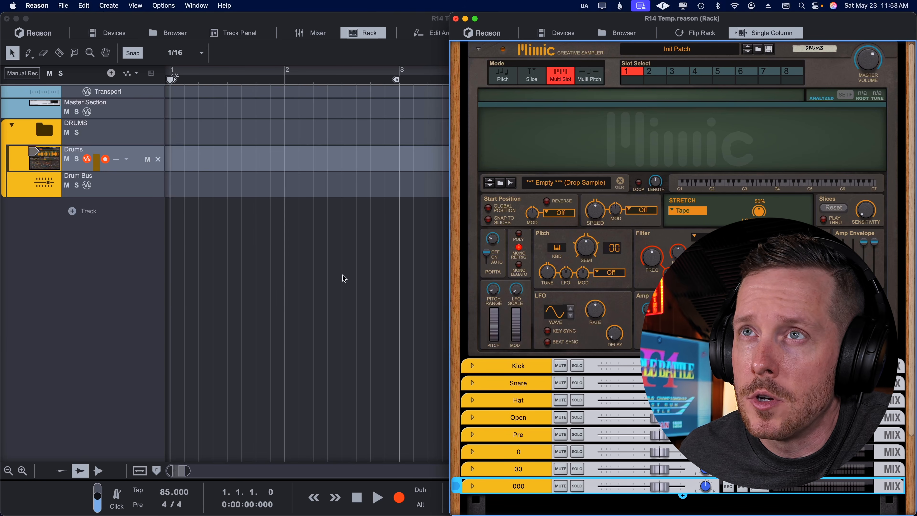
Step: Show the track panel and switch the Drums track through slots 1 to 4, ending back on slot 1
{"action": "left_click", "coordinate": [237, 35]}
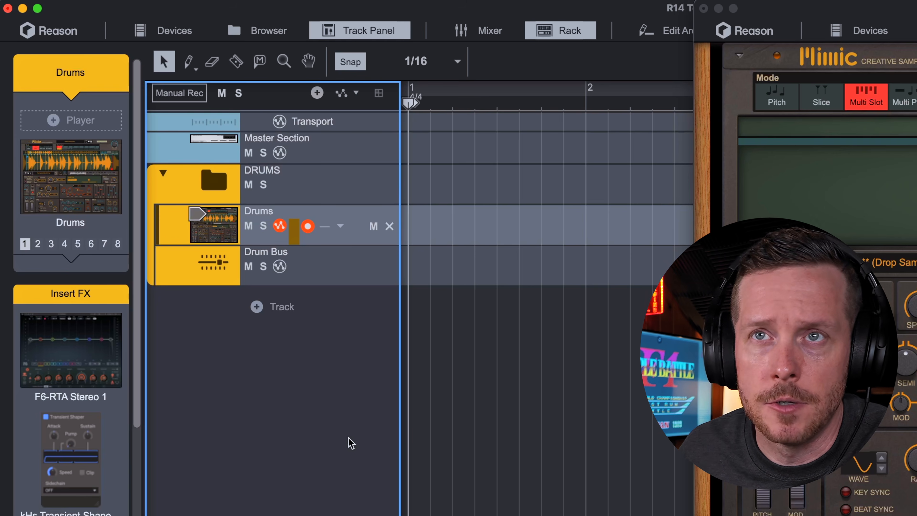
{"action": "left_click", "coordinate": [25, 244]}
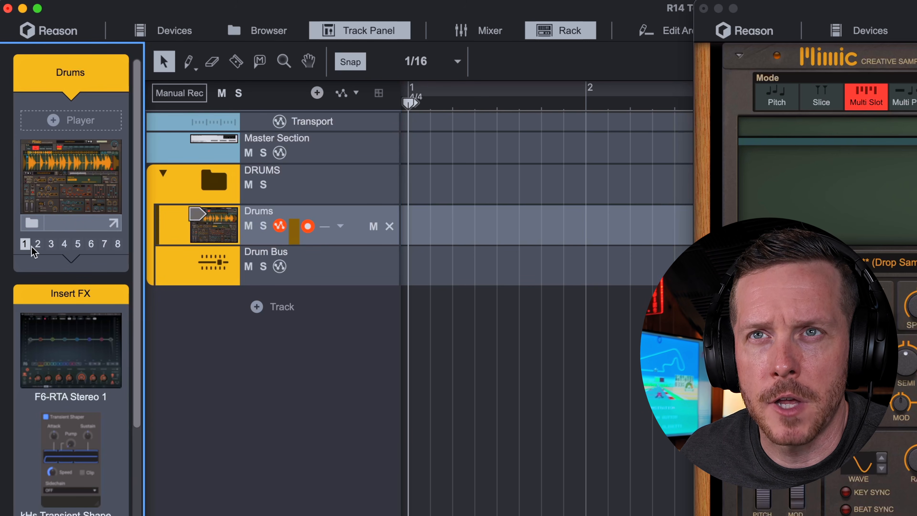
{"action": "left_click", "coordinate": [37, 245]}
{"action": "left_click", "coordinate": [51, 245]}
{"action": "left_click", "coordinate": [64, 245]}
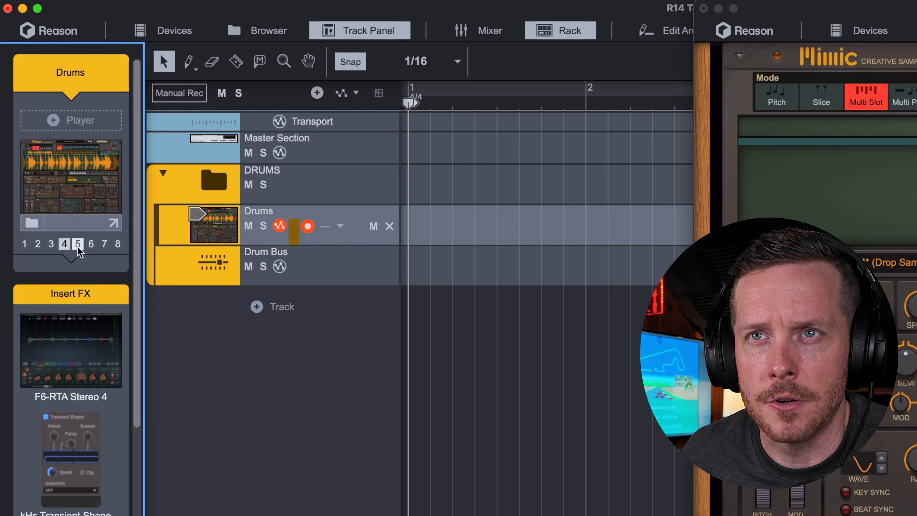
{"action": "left_click", "coordinate": [24, 245]}
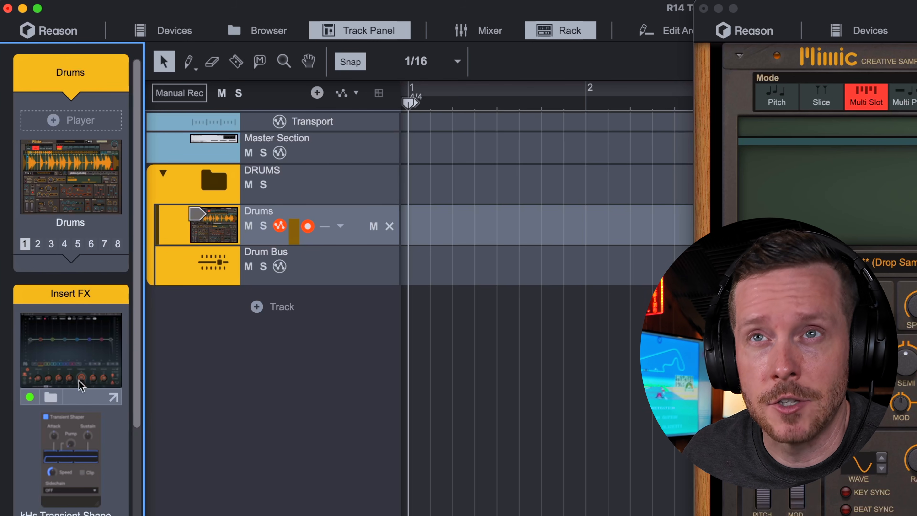
Step: Look through the insert effects of slots 1 and 2 of the Drums track
{"action": "scroll", "coordinate": [79, 384], "scroll_direction": "down", "scroll_amount": 3}
{"action": "scroll", "coordinate": [77, 383], "scroll_direction": "up", "scroll_amount": 3}
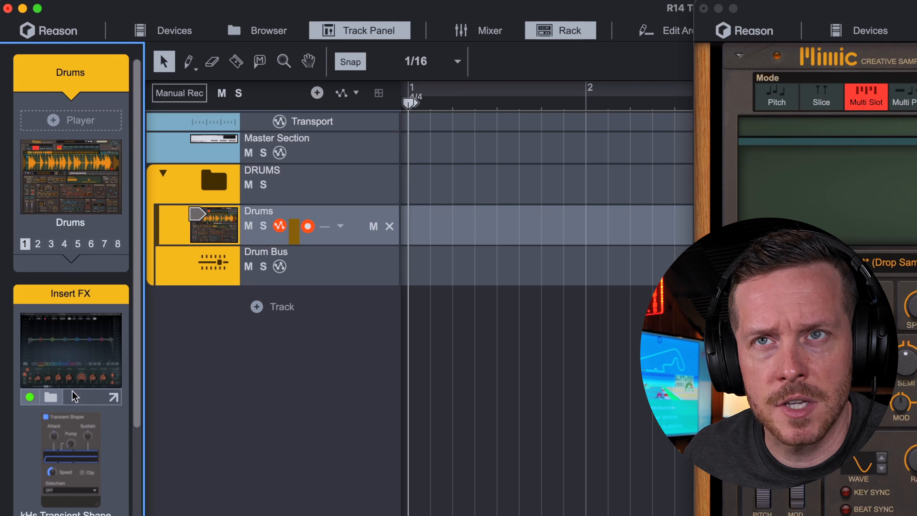
{"action": "left_click", "coordinate": [37, 245]}
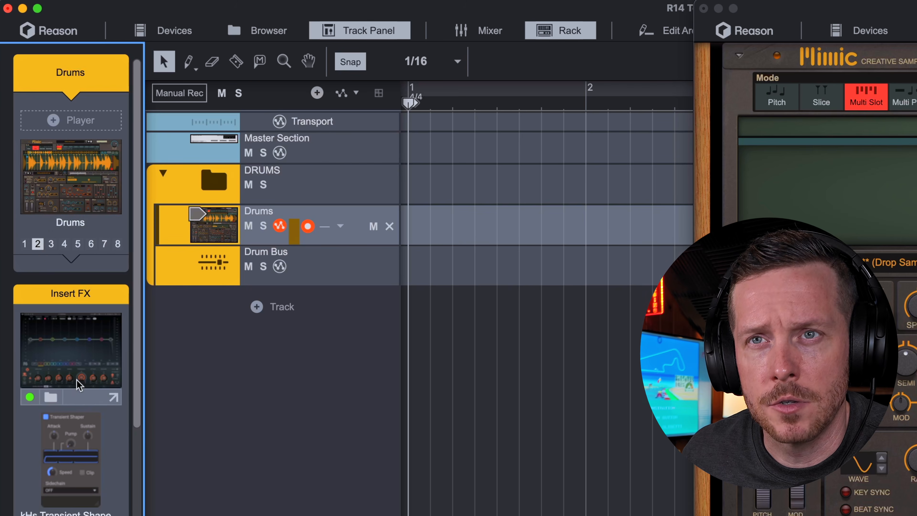
{"action": "scroll", "coordinate": [50, 249], "scroll_direction": "down", "scroll_amount": 2}
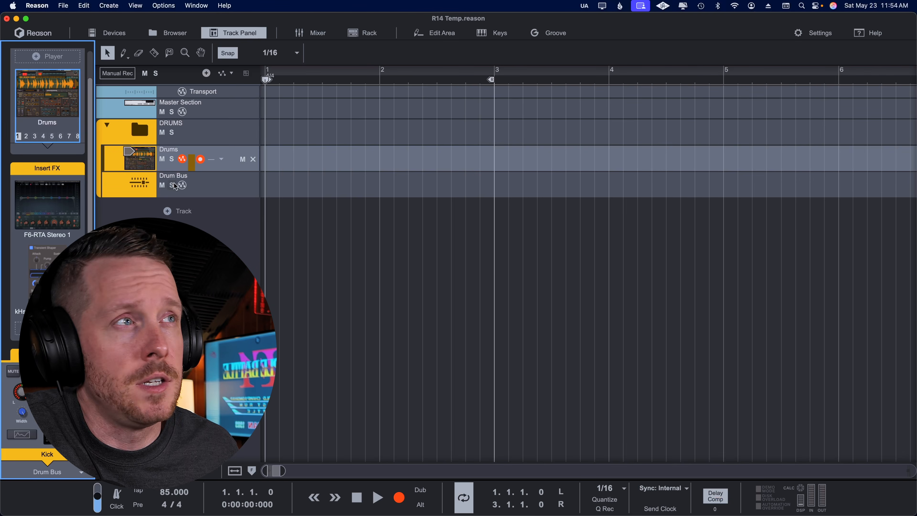
Step: Remove the Drum Bus track from the sequencer while keeping its mixer channel
{"action": "left_click", "coordinate": [175, 186]}
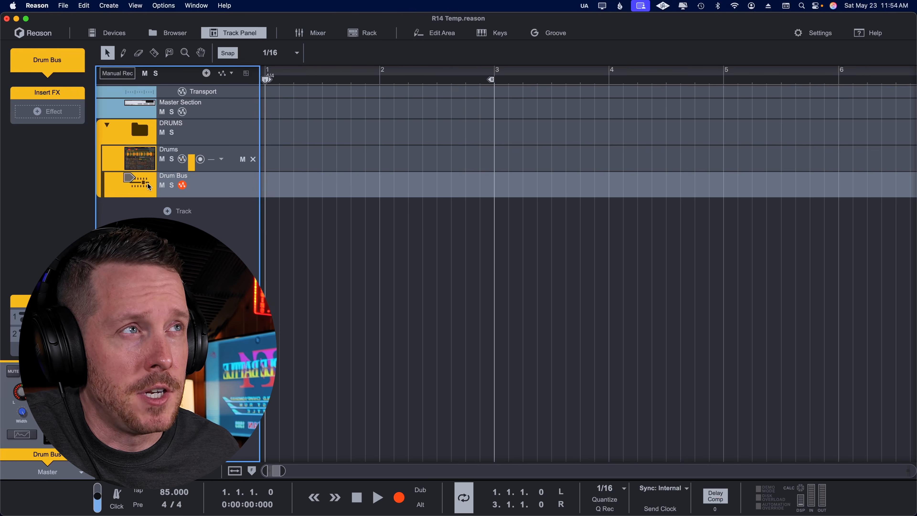
{"action": "key", "text": "F6"}
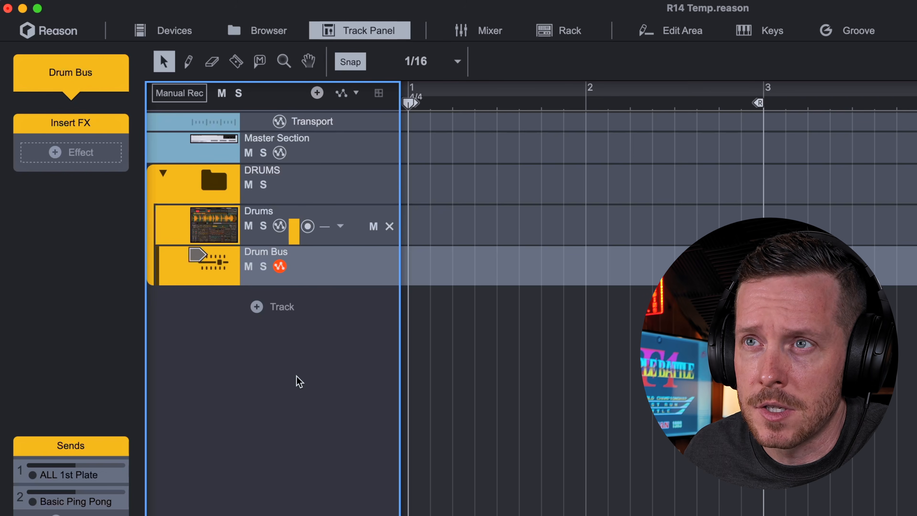
{"action": "right_click", "coordinate": [341, 274]}
{"action": "left_click", "coordinate": [430, 332]}
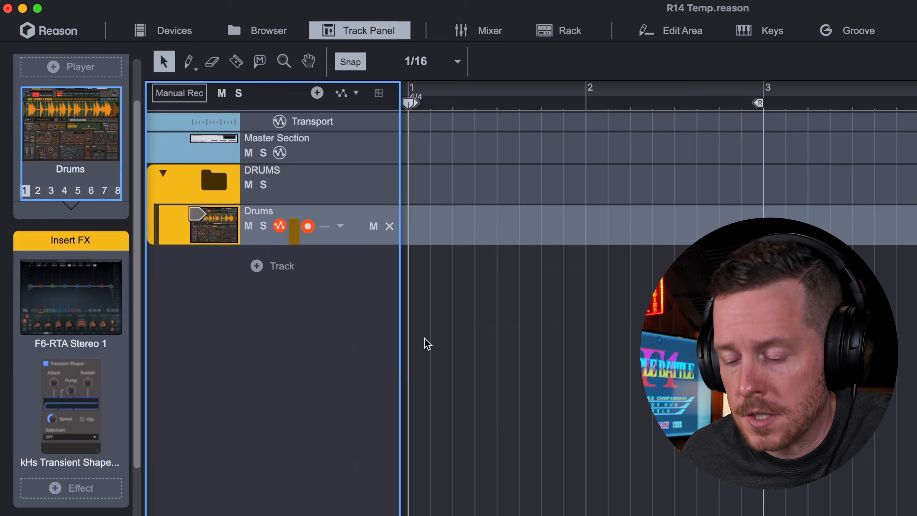
Step: Open the mixer and bring up the Drum Bus channel's track in the sequencer
{"action": "key", "text": "F5"}
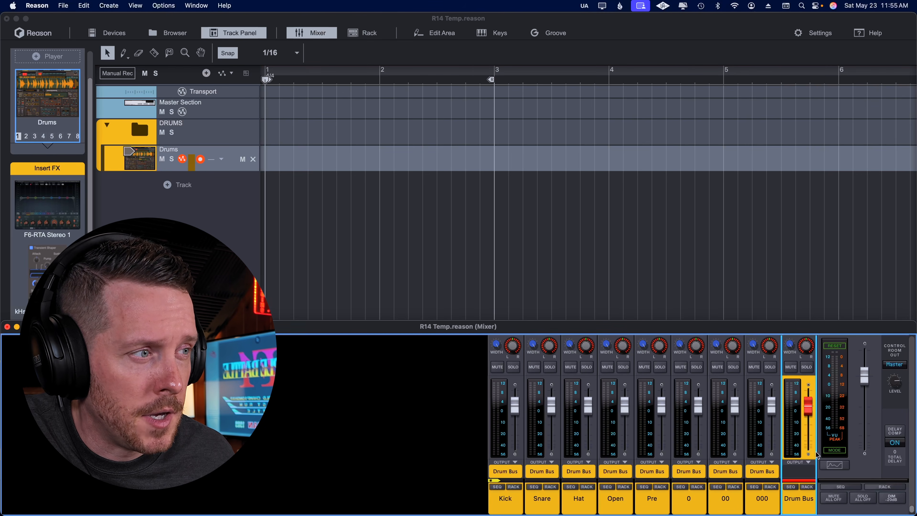
{"action": "left_click", "coordinate": [791, 487]}
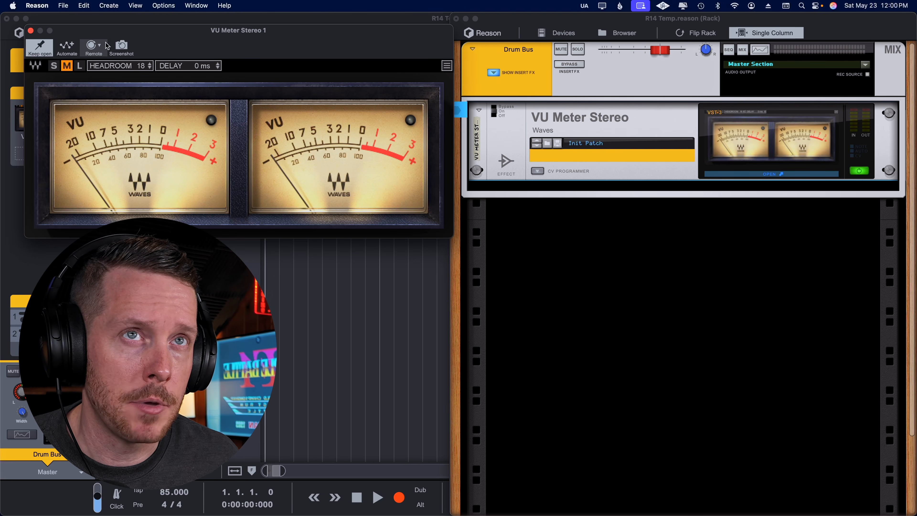
Step: Reposition the VU Meter window beside the rack so the meter and the sampler are both visible
{"action": "left_click_drag", "start_coordinate": [83, 34], "coordinate": [70, 21]}
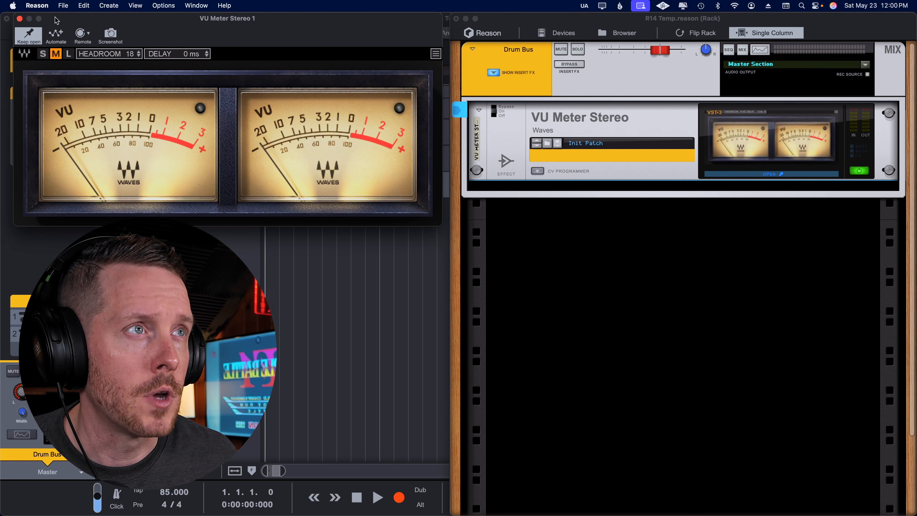
{"action": "left_click", "coordinate": [456, 18]}
{"action": "left_click_drag", "start_coordinate": [415, 18], "coordinate": [590, 18]}
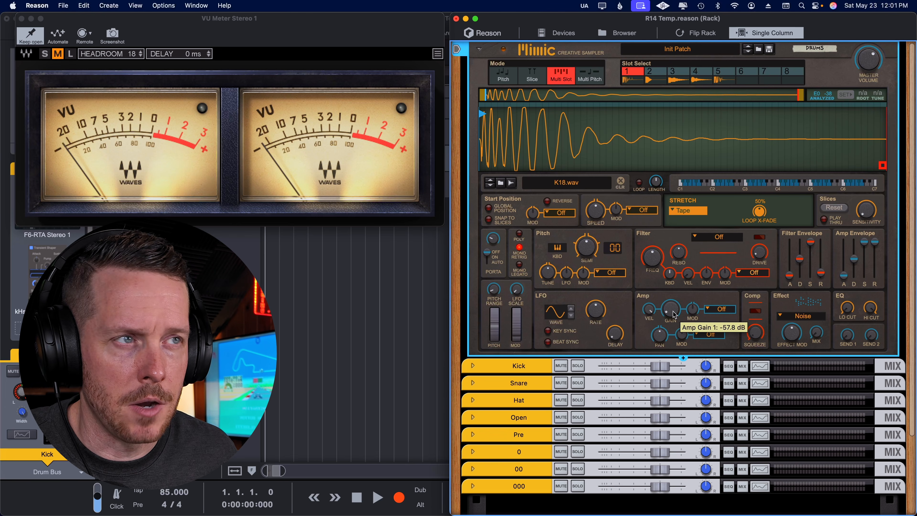
Step: Adjust the amp gain of the kick sample in slot 1 to about -3.4 dB
{"action": "left_click_drag", "start_coordinate": [674, 314], "coordinate": [674, 309]}
{"action": "left_click_drag", "start_coordinate": [674, 305], "coordinate": [673, 298]}
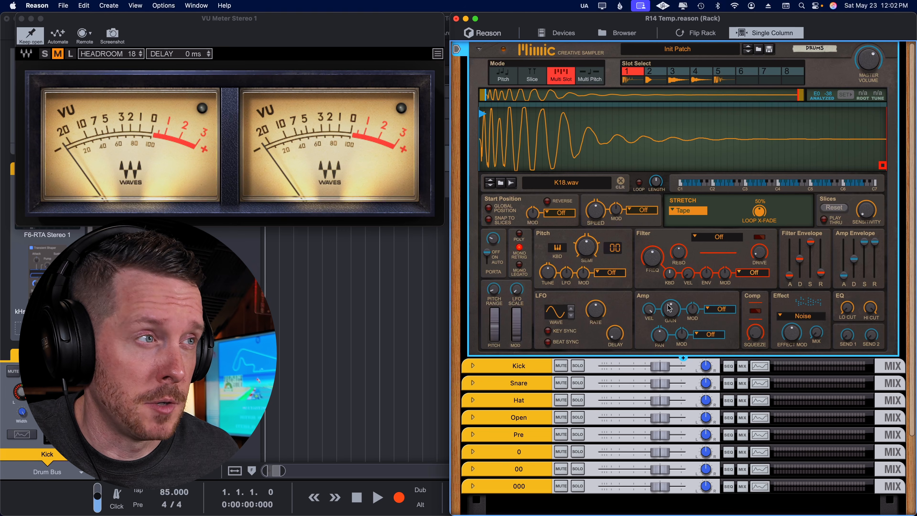
{"action": "left_click_drag", "start_coordinate": [670, 308], "coordinate": [669, 320]}
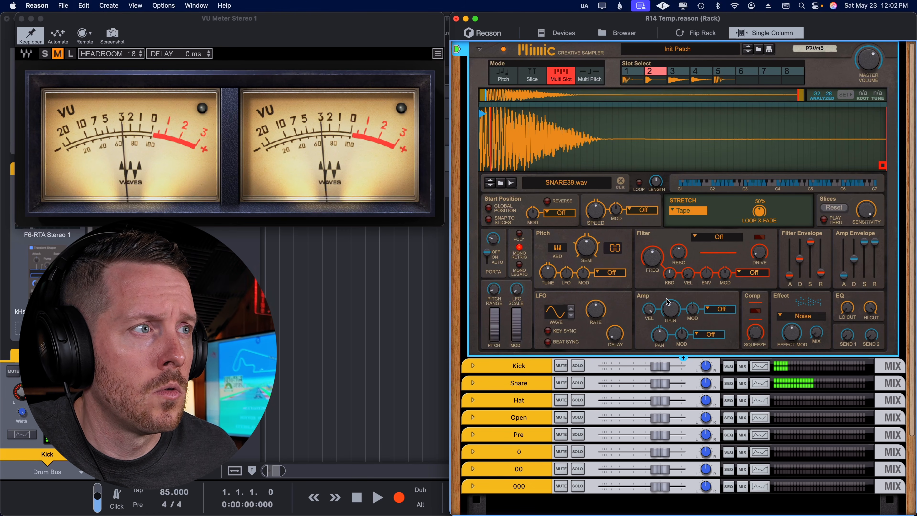
{"action": "left_click", "coordinate": [637, 71]}
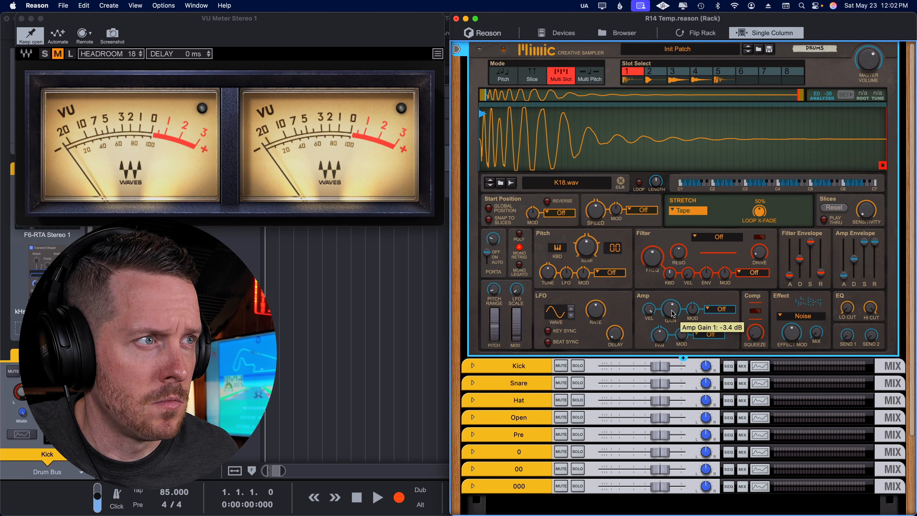
Step: Select the hat sample in slot 3 and lower its amp gain to about -13.1 dB
{"action": "left_click", "coordinate": [674, 72]}
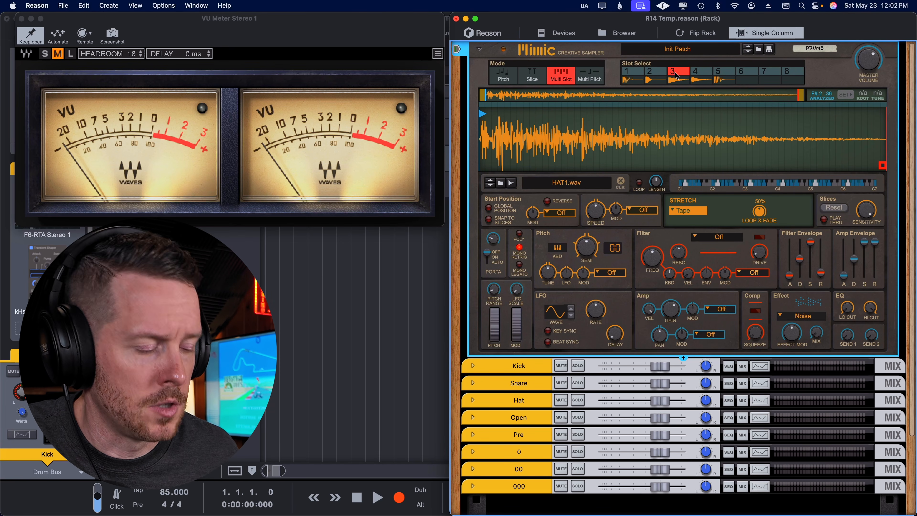
{"action": "left_click_drag", "start_coordinate": [678, 323], "coordinate": [676, 328]}
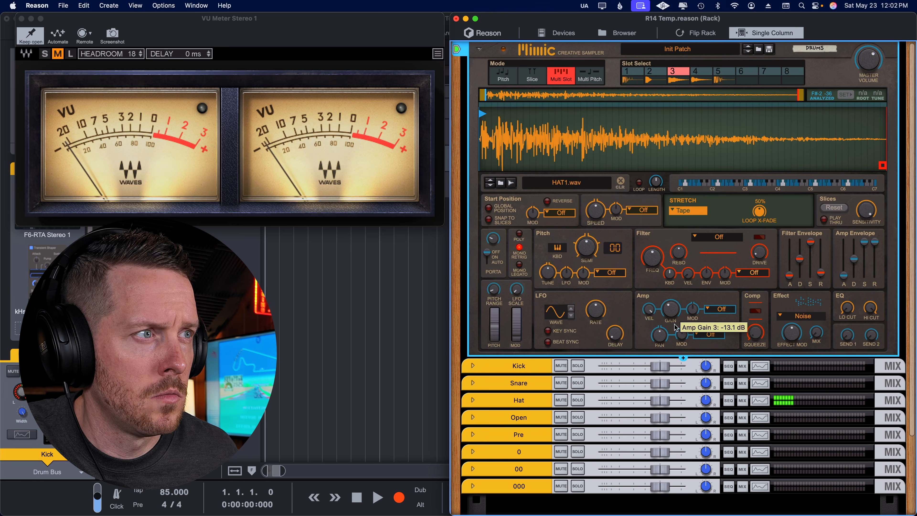
Step: Lower the amp gain of the open hat in slot 4 and shorten the slot 5 K2.wav sample by bringing its end point forward
{"action": "left_click", "coordinate": [702, 80]}
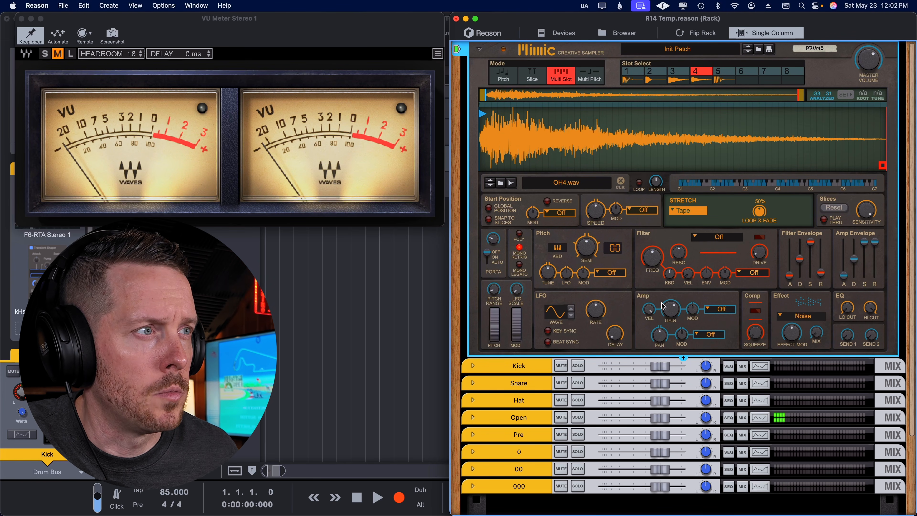
{"action": "left_click_drag", "start_coordinate": [663, 306], "coordinate": [671, 322]}
{"action": "left_click", "coordinate": [719, 74]}
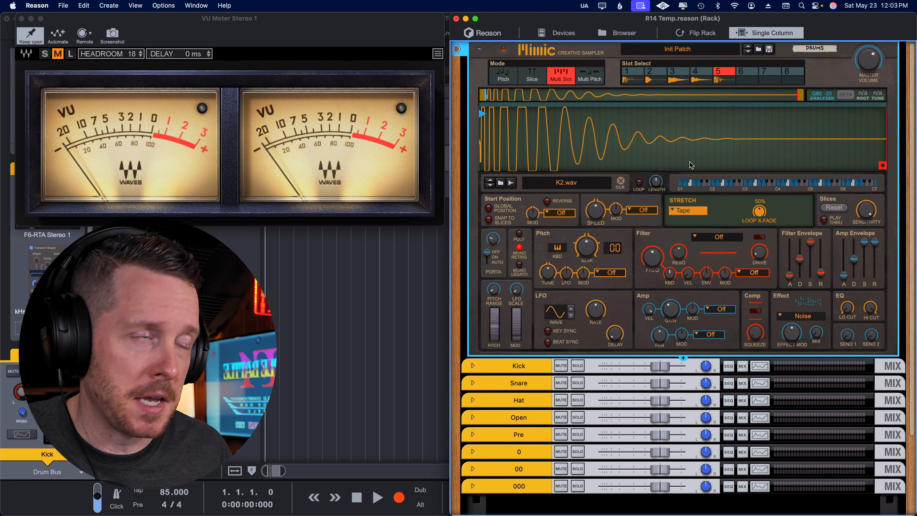
{"action": "mouse_move", "coordinate": [883, 165]}
{"action": "left_mouse_down"}
{"action": "mouse_move", "coordinate": [776, 174]}
{"action": "mouse_move", "coordinate": [580, 170]}
{"action": "left_mouse_up"}
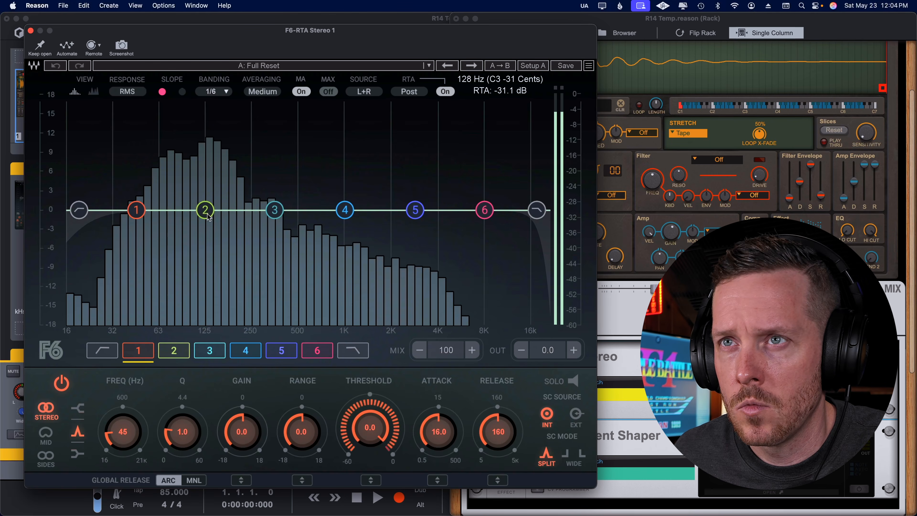
Step: Cut the kick's F6 EQ about 1.9 dB at 129 Hz on band 2 and about 1.4 dB at 333 Hz on band 3
{"action": "mouse_move", "coordinate": [208, 217]}
{"action": "left_mouse_down"}
{"action": "mouse_move", "coordinate": [209, 157]}
{"action": "mouse_move", "coordinate": [207, 224]}
{"action": "left_mouse_up"}
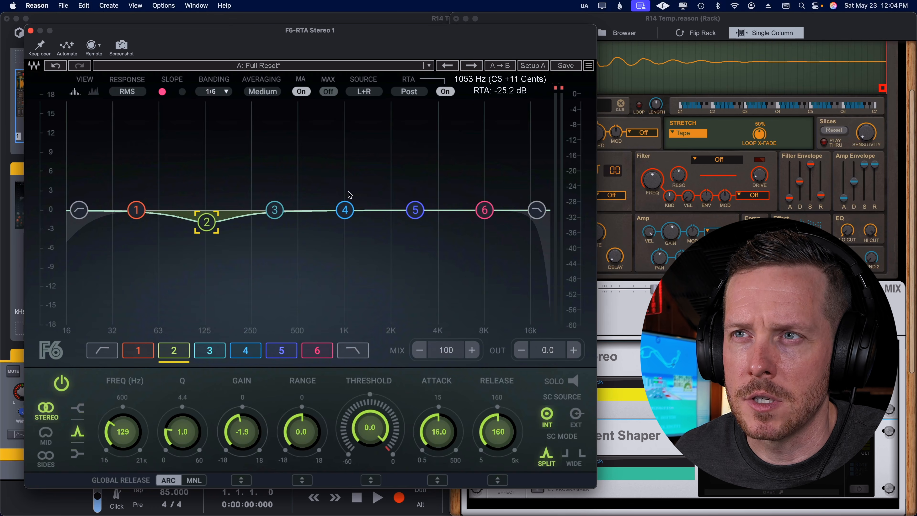
{"action": "left_click", "coordinate": [274, 210]}
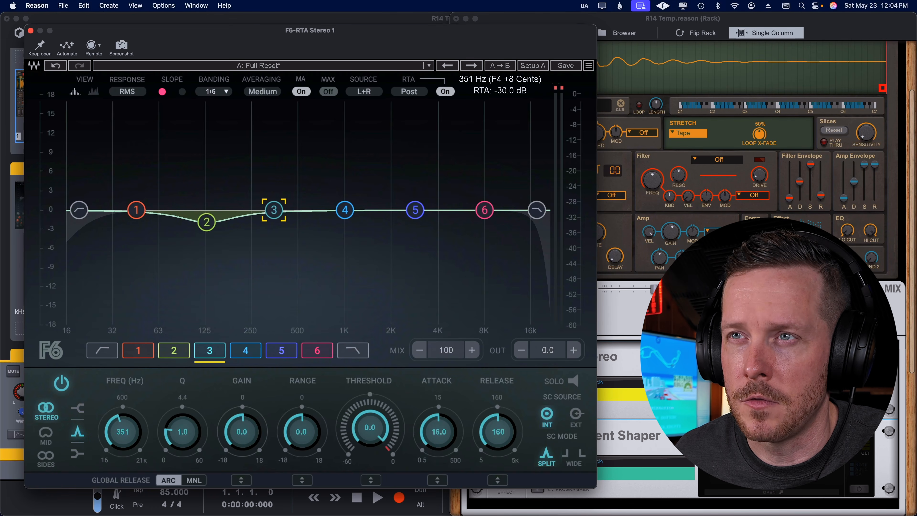
{"action": "mouse_move", "coordinate": [274, 210]}
{"action": "left_mouse_down"}
{"action": "mouse_move", "coordinate": [277, 160]}
{"action": "mouse_move", "coordinate": [269, 219]}
{"action": "mouse_move", "coordinate": [277, 225]}
{"action": "left_mouse_up"}
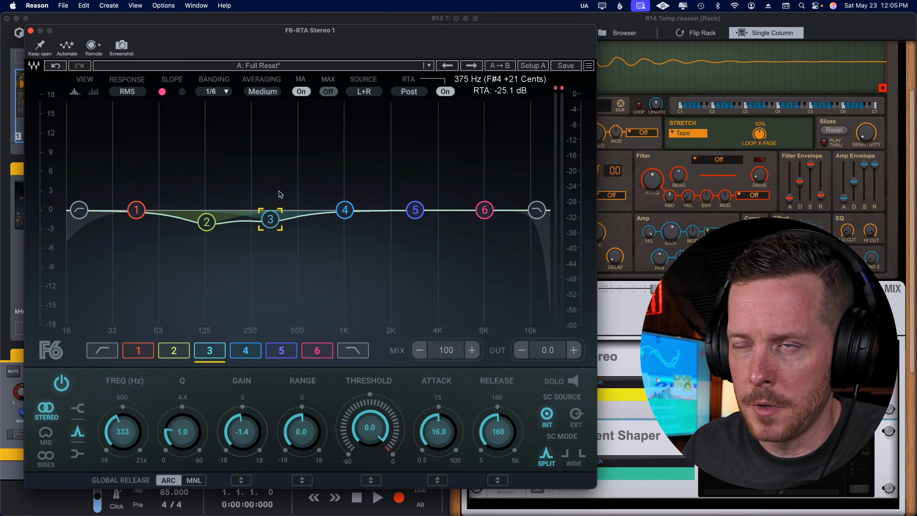
{"action": "key", "text": "super+w"}
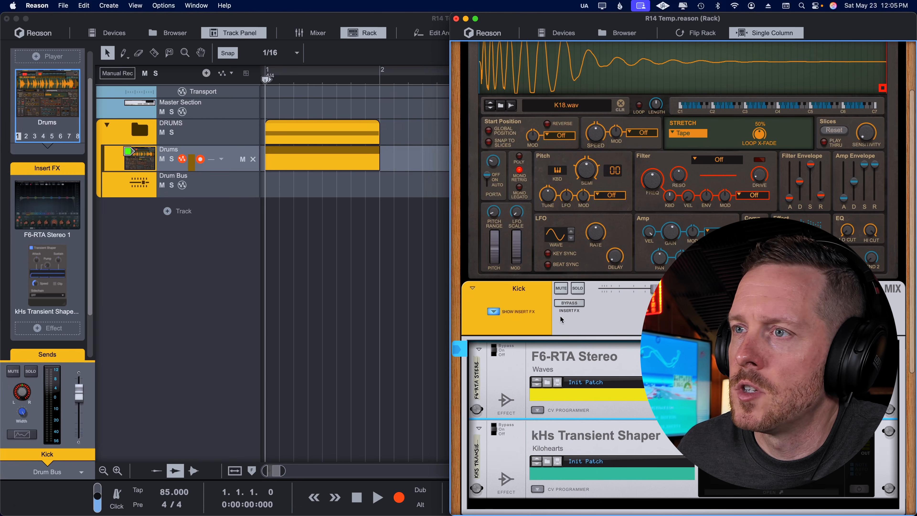
Step: On the snare channel's F6 EQ, move band 3 to about 217 Hz and raise the high-pass filter to about 119 Hz
{"action": "left_click", "coordinate": [494, 312]}
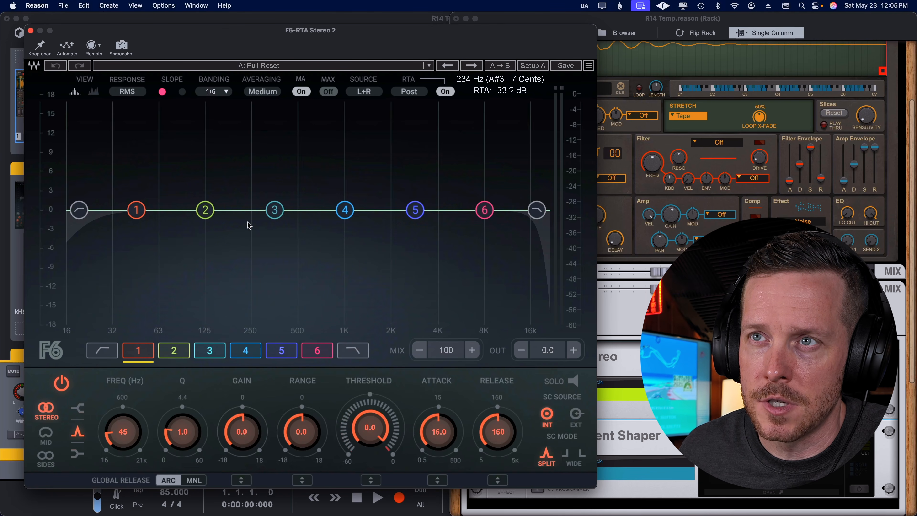
{"action": "left_click", "coordinate": [244, 213]}
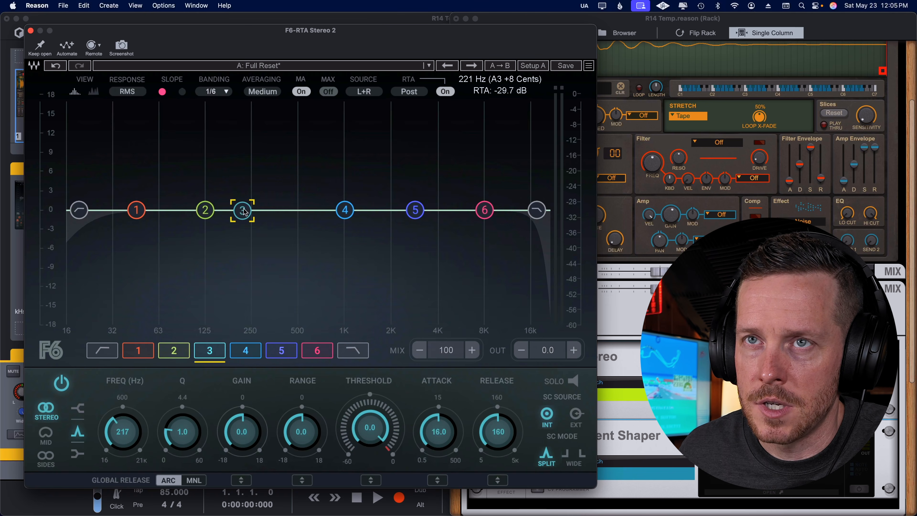
{"action": "left_click_drag", "start_coordinate": [80, 209], "coordinate": [202, 209]}
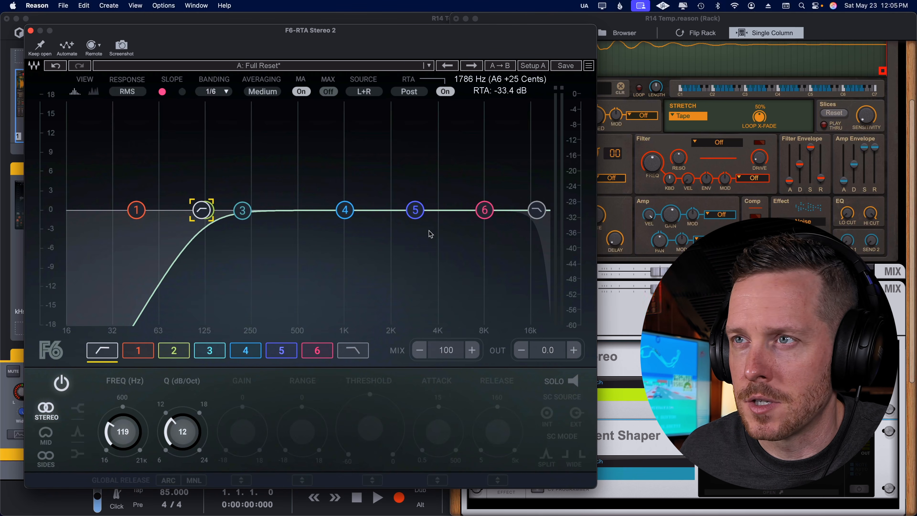
Step: Make band 5 of the snare EQ a dynamic cut at about 4091 Hz with Q 0.7, threshold -26.3, range about -5.8 and attack 2.6
{"action": "left_click", "coordinate": [436, 210]}
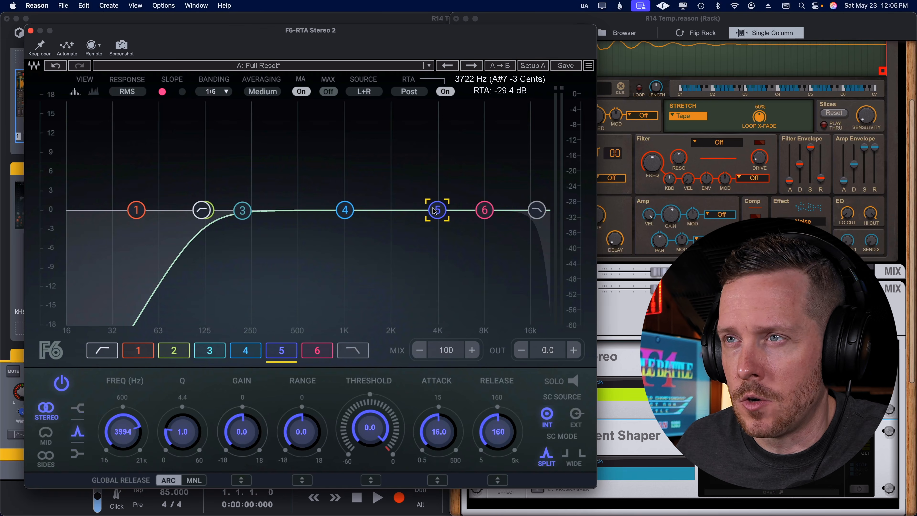
{"action": "left_click_drag", "start_coordinate": [438, 210], "coordinate": [439, 211]}
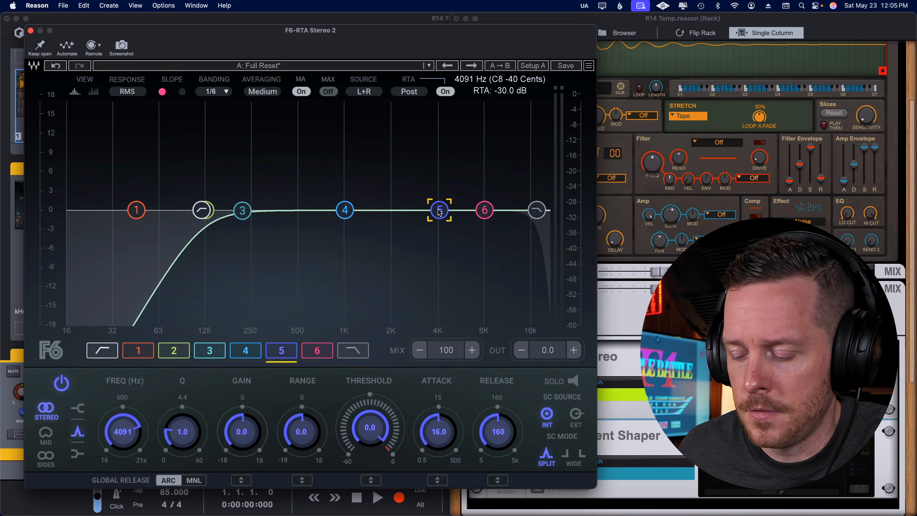
{"action": "left_click_drag", "start_coordinate": [370, 427], "coordinate": [397, 393]}
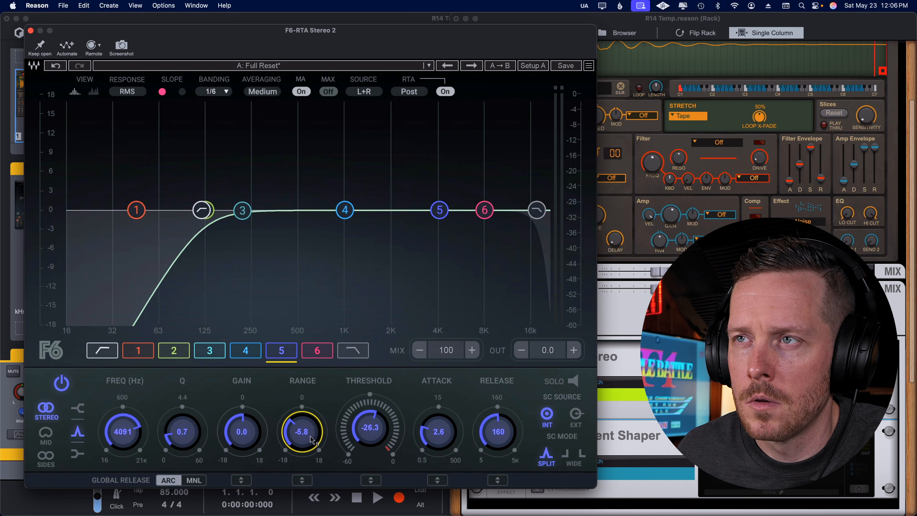
{"action": "left_click_drag", "start_coordinate": [311, 450], "coordinate": [312, 441]}
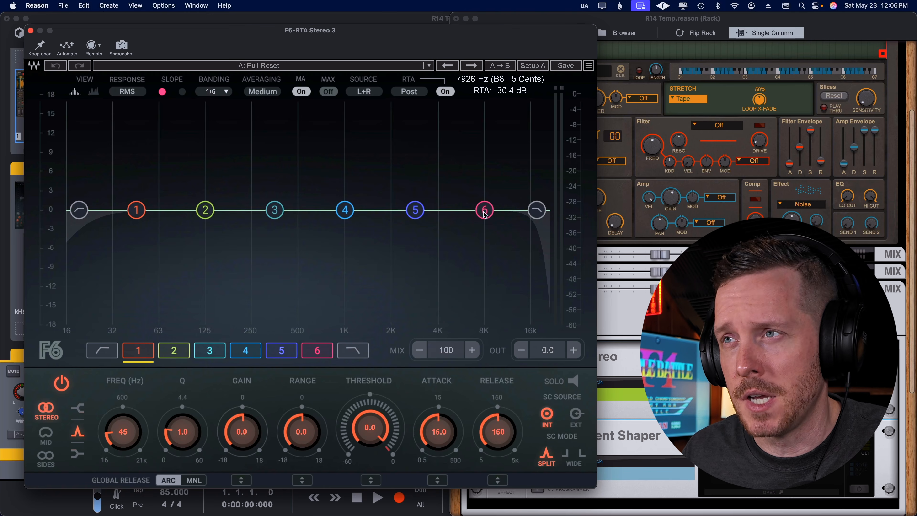
Step: Shape band 6 of the hat channel's F6 EQ around 7923 Hz with a Q of 3.1, adjusting its gain
{"action": "left_click_drag", "start_coordinate": [485, 213], "coordinate": [480, 212]}
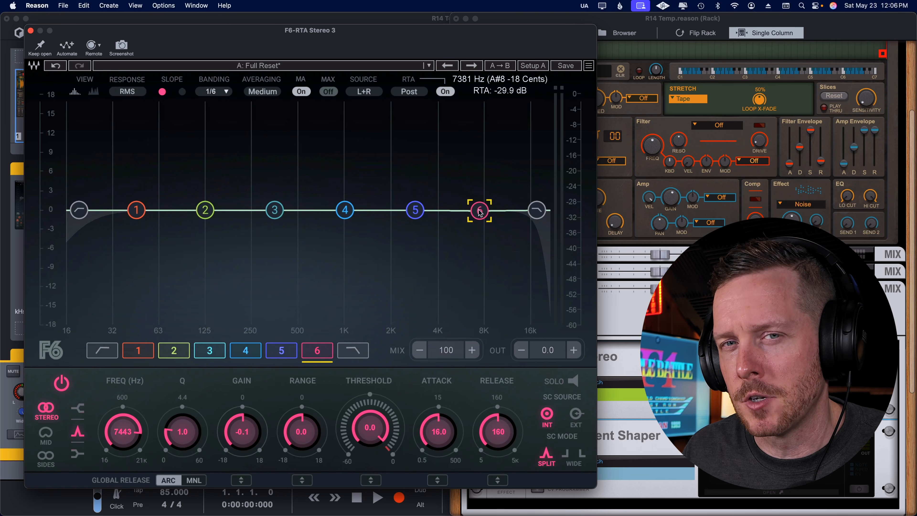
{"action": "left_click_drag", "start_coordinate": [480, 212], "coordinate": [480, 214]}
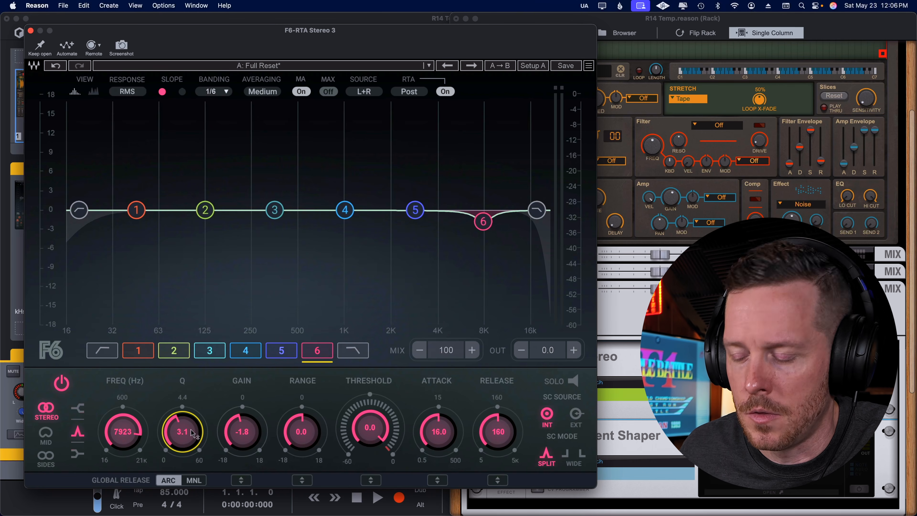
{"action": "left_click_drag", "start_coordinate": [482, 220], "coordinate": [477, 156]}
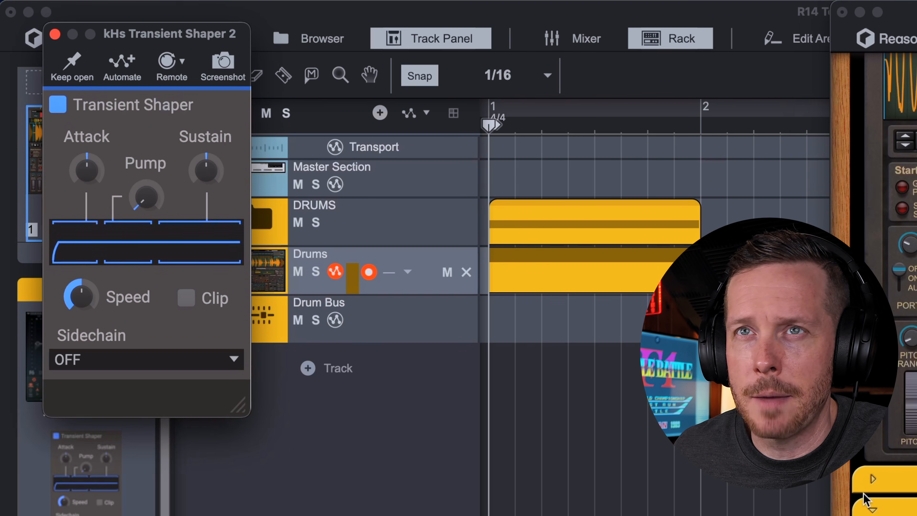
Step: Raise the attack on the snare channel's kHs Transient Shaper
{"action": "left_click_drag", "start_coordinate": [78, 195], "coordinate": [82, 174]}
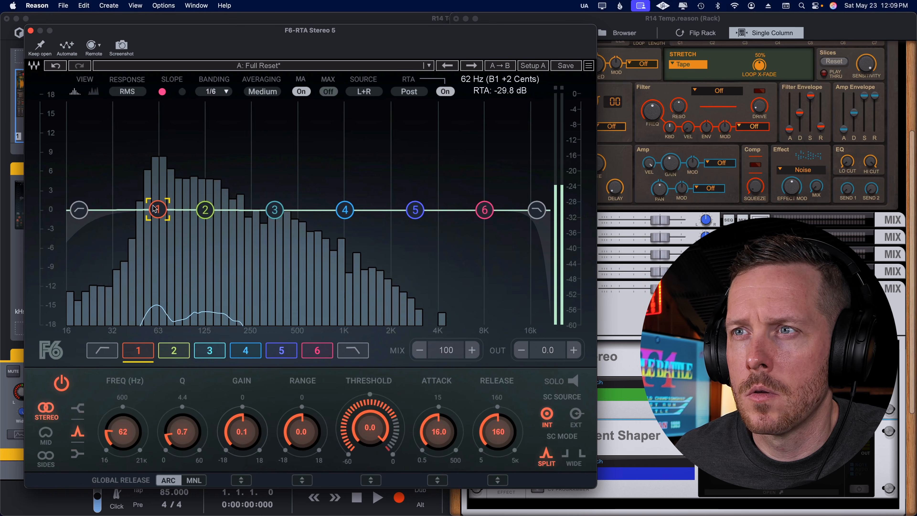
Step: Bring the low-pass filter of the pre-kick's F6 EQ down between 500 Hz and 1 kHz and adjust its slope
{"action": "left_click_drag", "start_coordinate": [537, 210], "coordinate": [329, 210]}
{"action": "left_click_drag", "start_coordinate": [185, 450], "coordinate": [185, 469]}
{"action": "left_click_drag", "start_coordinate": [339, 209], "coordinate": [319, 210]}
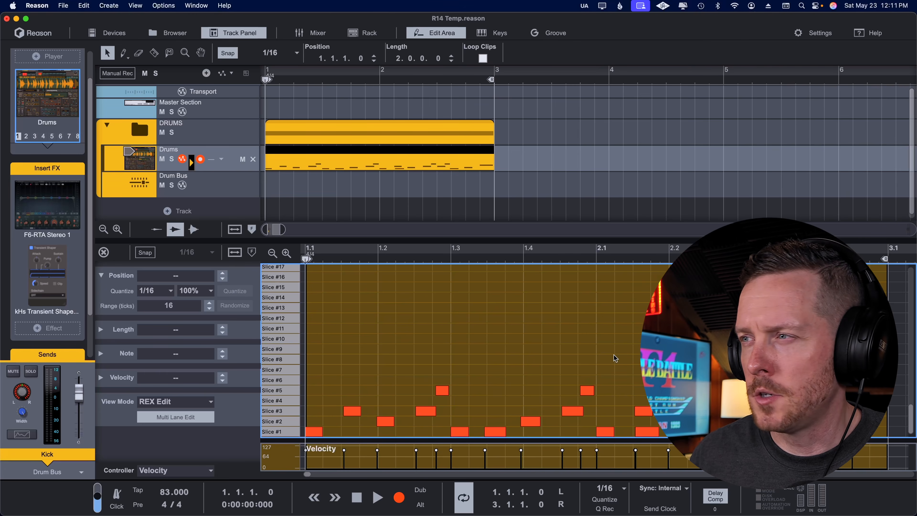
Step: Audition the two-bar drum pattern and close the clip's note editor
{"action": "key", "text": "space"}
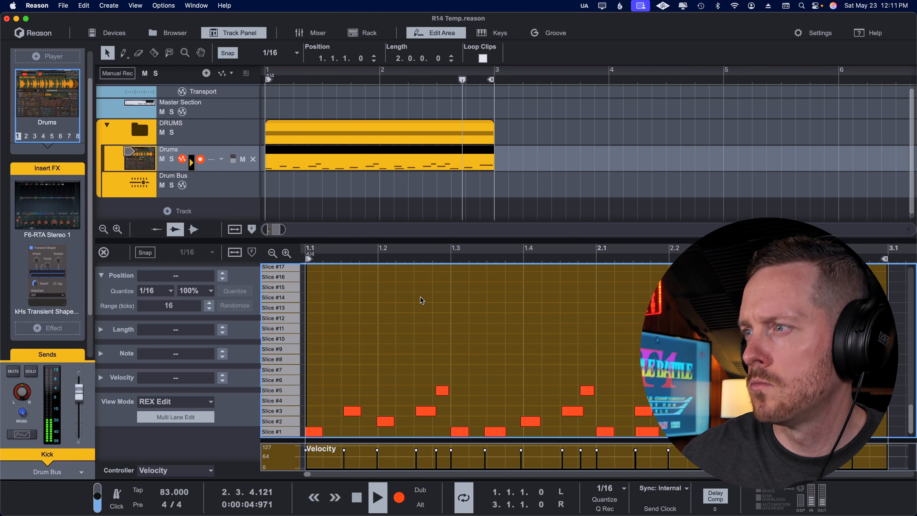
{"action": "key", "text": "space"}
{"action": "key", "text": "super+e"}
Step: Show the Drum Bus channel in the rack and remove its VU Meter Stereo insert
{"action": "left_click", "coordinate": [124, 190]}
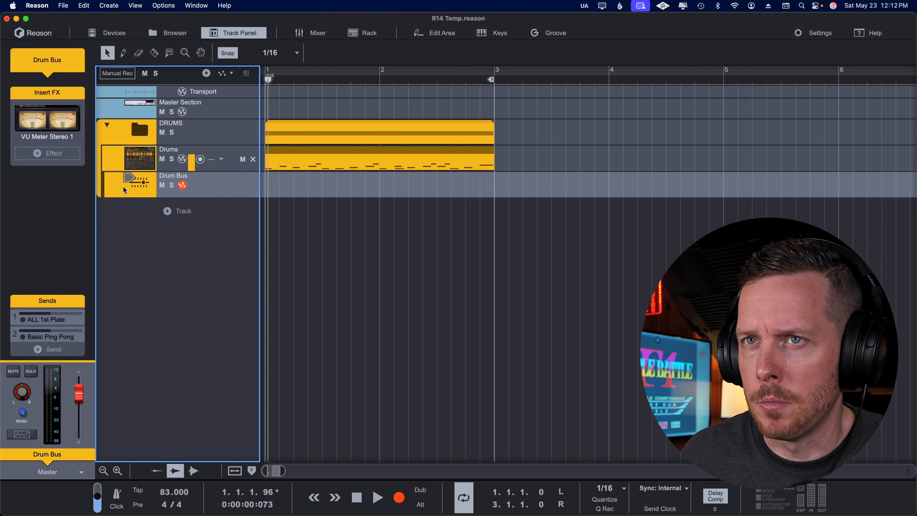
{"action": "double_click", "coordinate": [141, 188]}
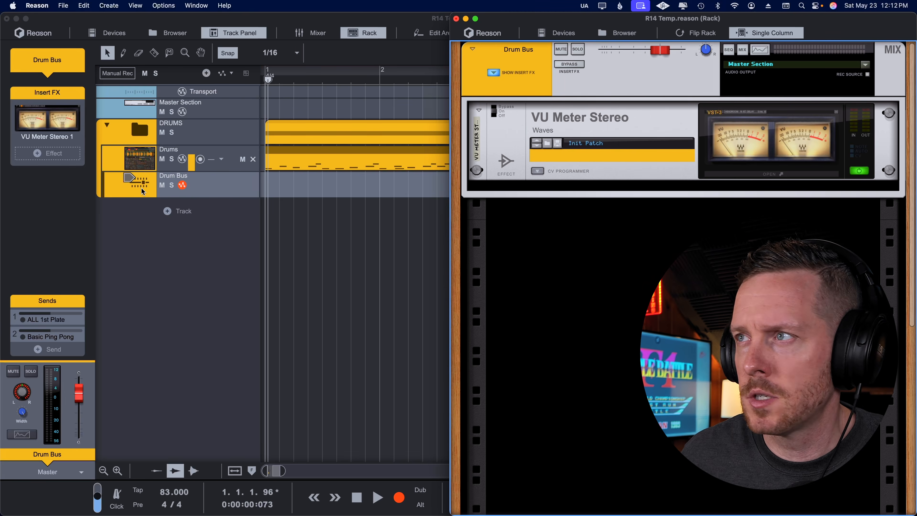
{"action": "right_click", "coordinate": [638, 120]}
{"action": "left_click", "coordinate": [713, 169]}
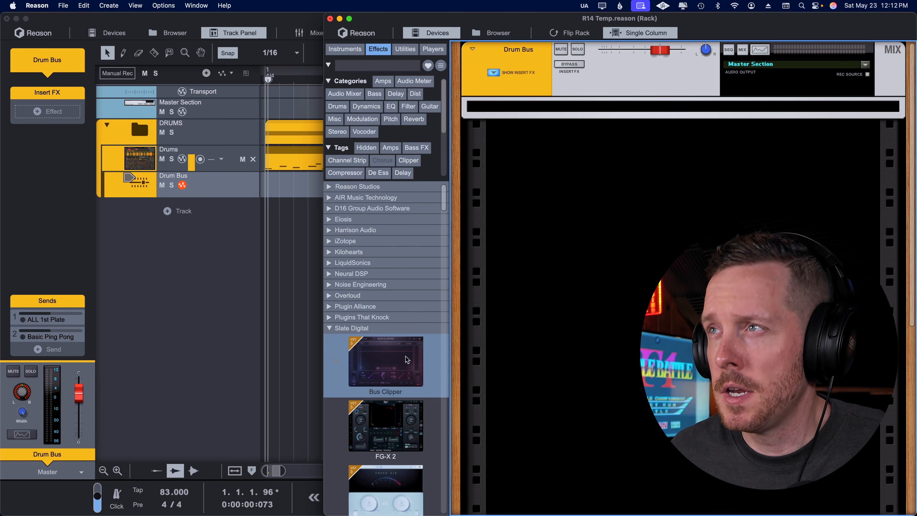
Step: Add Slate Digital's Bus Clipper as an insert on the Drum Bus and lower its clip threshold
{"action": "left_click_drag", "start_coordinate": [396, 358], "coordinate": [724, 121]}
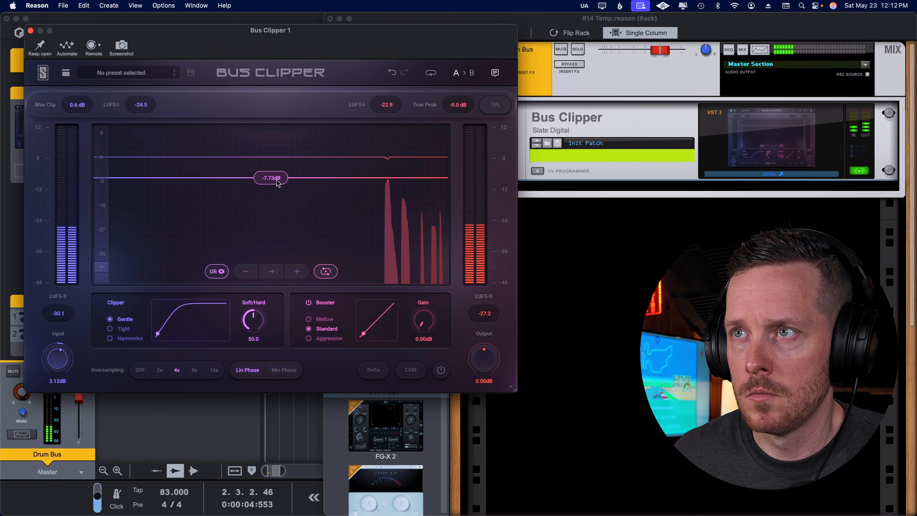
{"action": "left_click_drag", "start_coordinate": [303, 179], "coordinate": [276, 194]}
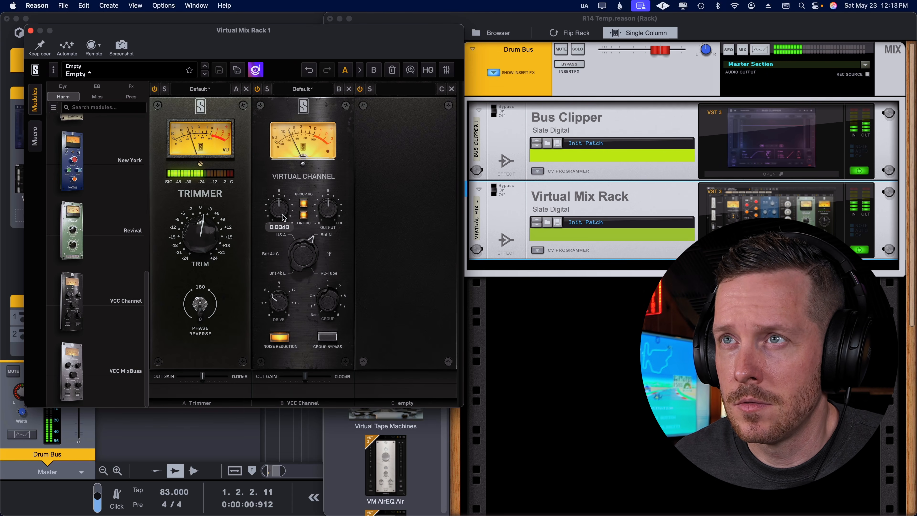
Step: Raise the Virtual Channel module's input in Virtual Mix Rack and load the FG-Stress compressor into the empty third slot
{"action": "left_click_drag", "start_coordinate": [283, 217], "coordinate": [282, 190]}
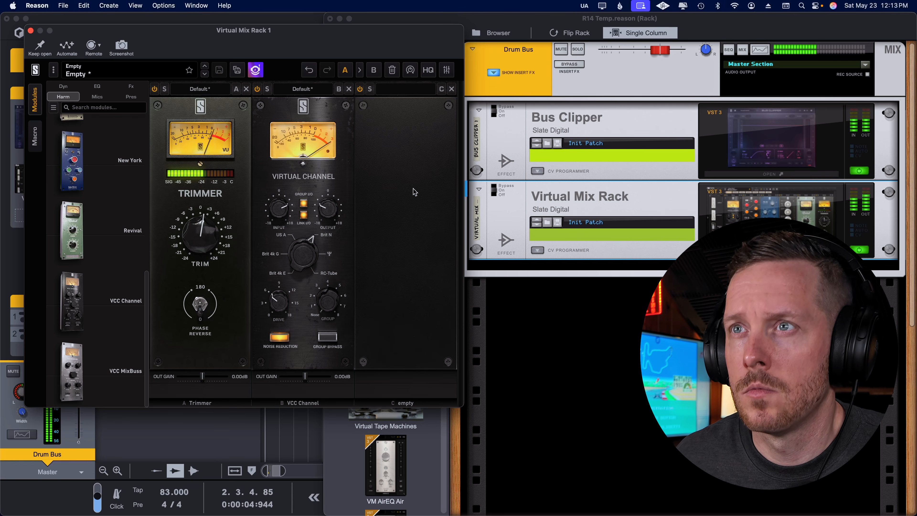
{"action": "left_click", "coordinate": [63, 86]}
{"action": "left_click_drag", "start_coordinate": [72, 237], "coordinate": [430, 204]}
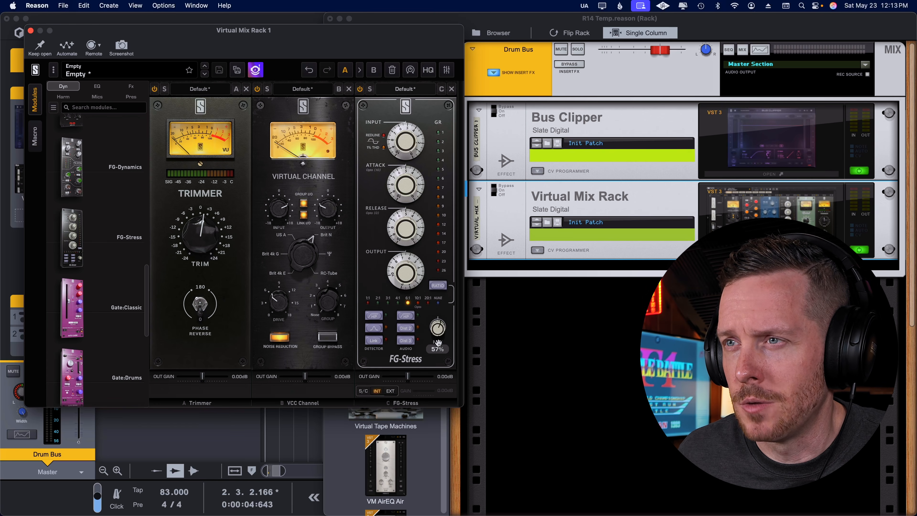
Step: Set the FG-Stress mix to about 88% during playback and close the Virtual Mix Rack window
{"action": "key", "text": "space"}
{"action": "mouse_move", "coordinate": [438, 342]}
{"action": "left_mouse_down"}
{"action": "mouse_move", "coordinate": [437, 314]}
{"action": "mouse_move", "coordinate": [436, 339]}
{"action": "left_mouse_up"}
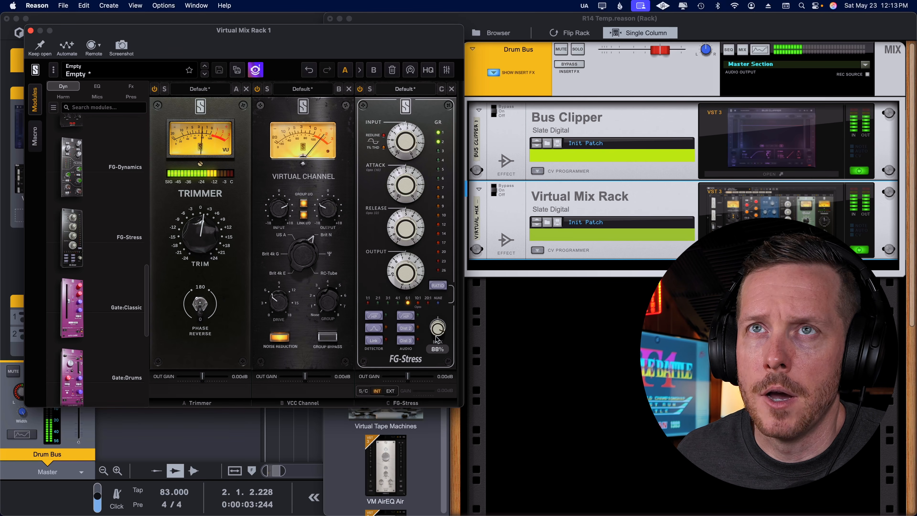
{"action": "key", "text": "space"}
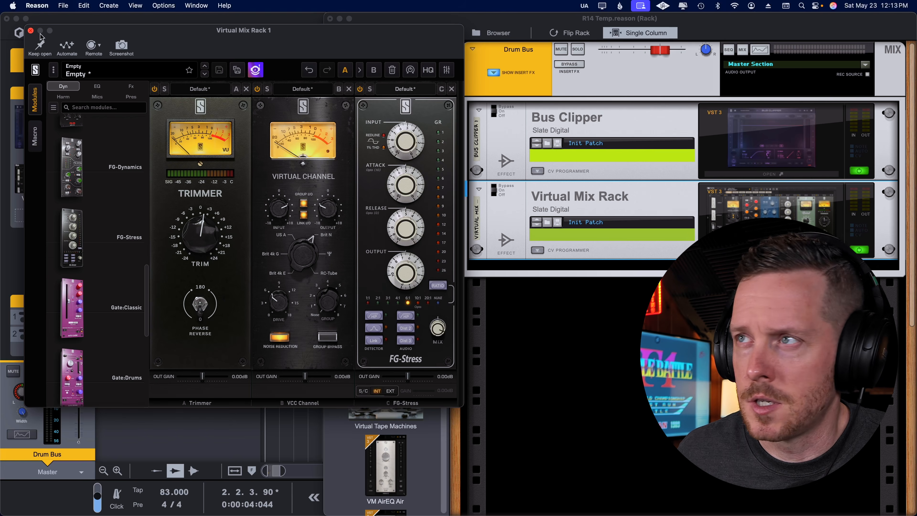
{"action": "left_click", "coordinate": [31, 31]}
Step: Return to the Drums track's Mimic and step through its snare slot 2 and hat slot 3
{"action": "left_click", "coordinate": [150, 155]}
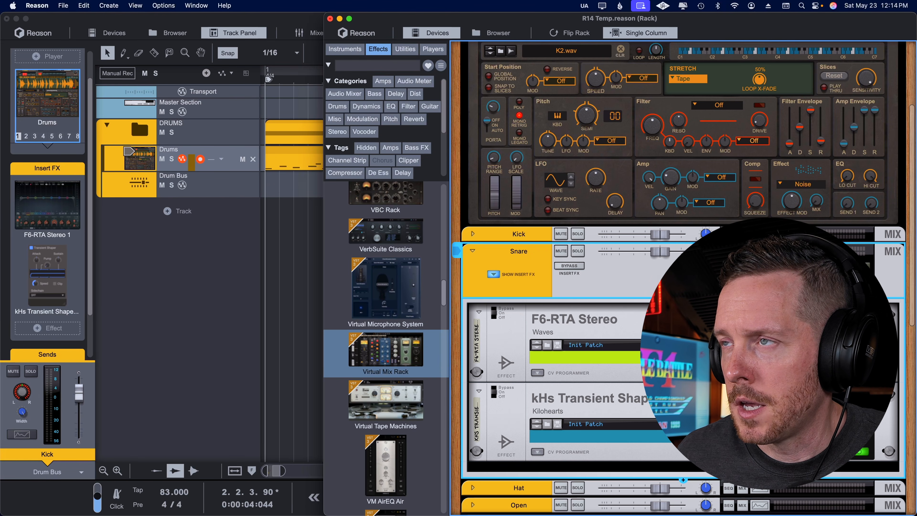
{"action": "scroll", "coordinate": [682, 246], "scroll_direction": "up", "scroll_amount": 4}
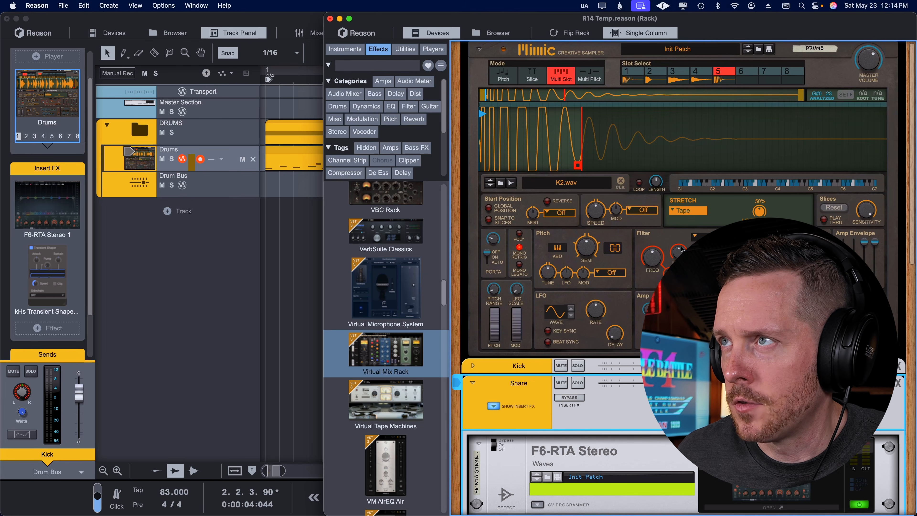
{"action": "left_click", "coordinate": [663, 78]}
{"action": "left_click", "coordinate": [672, 80]}
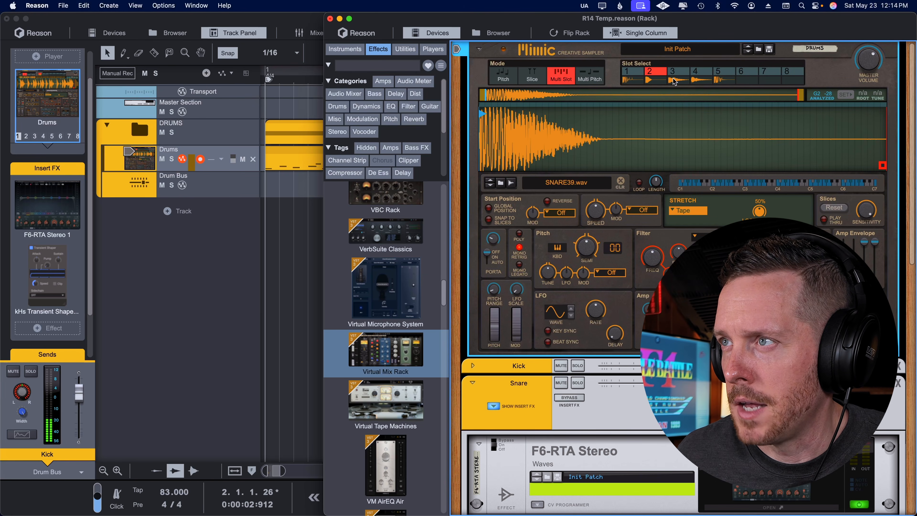
{"action": "scroll", "coordinate": [682, 246], "scroll_direction": "down", "scroll_amount": 4}
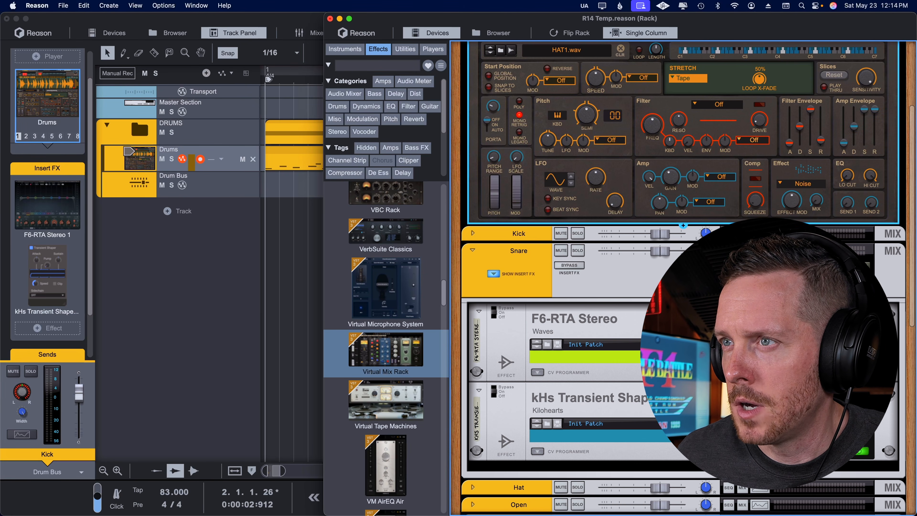
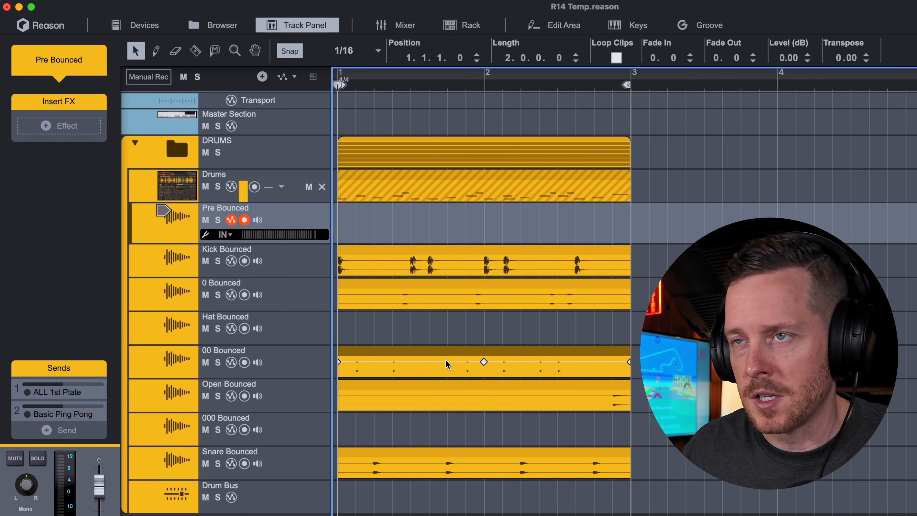
Step: Move the bounced snare clip up to the empty Hat Bounced track, below the 0 Bounced track
{"action": "left_click_drag", "start_coordinate": [463, 465], "coordinate": [468, 330]}
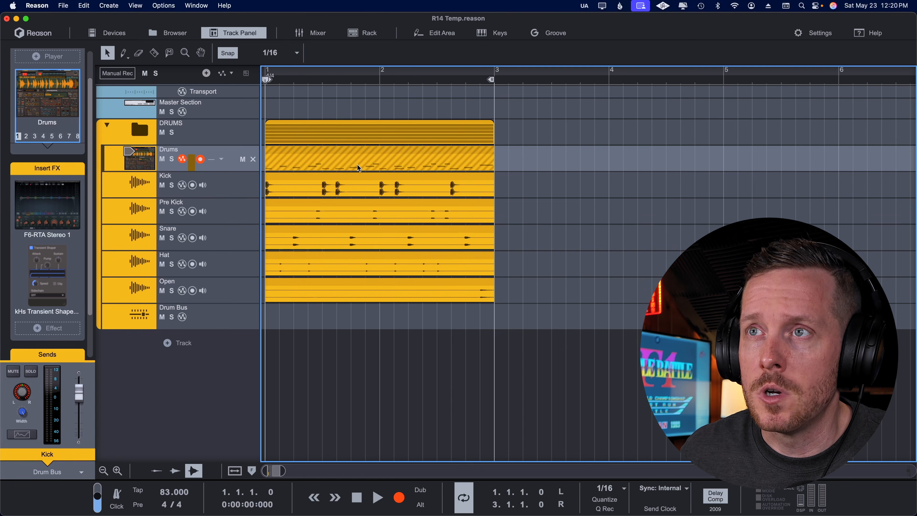
Step: Move the Drums instrument track out of the DRUMS folder to the end of the track list
{"action": "left_click", "coordinate": [357, 163]}
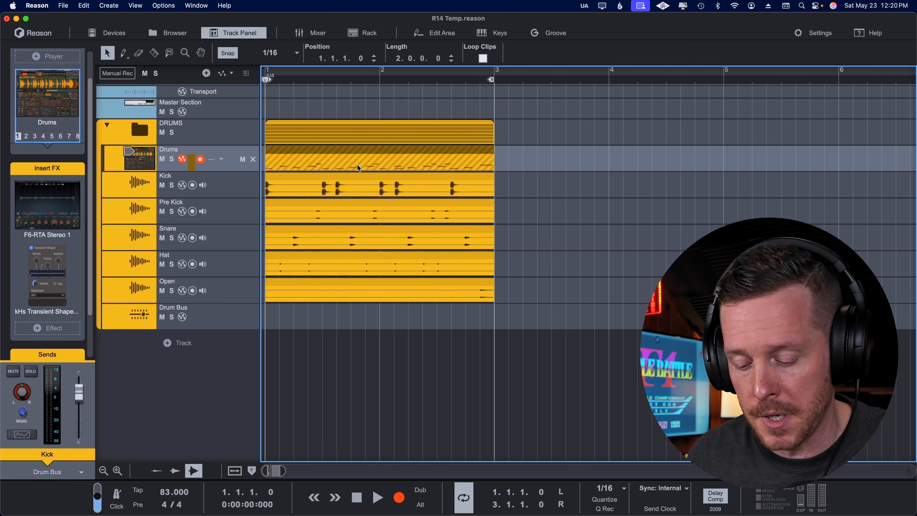
{"action": "key", "text": "F5"}
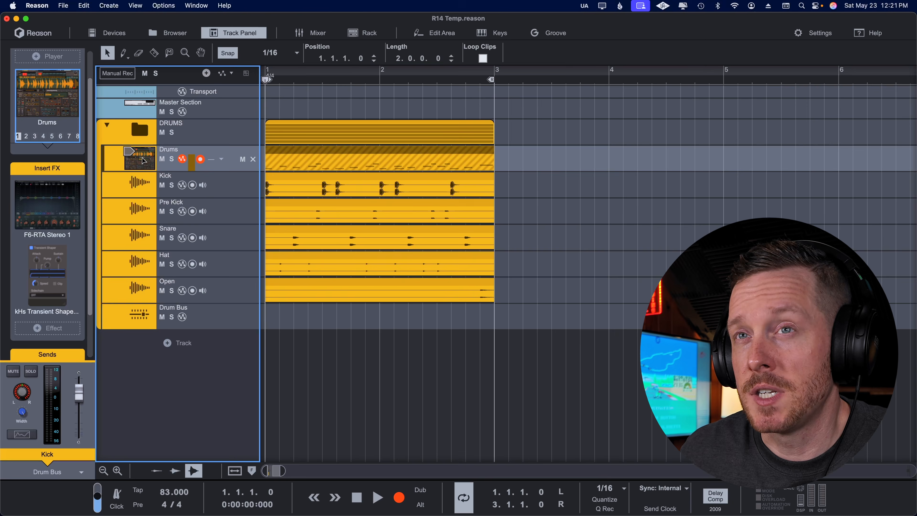
{"action": "left_click_drag", "start_coordinate": [145, 162], "coordinate": [145, 356]}
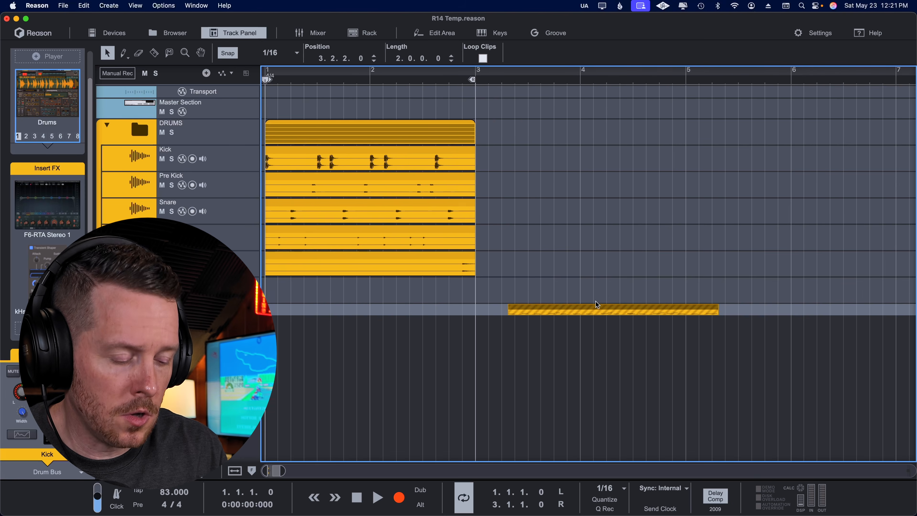
Step: Move the Drums track's MIDI clip past bar 11 and far along the timeline, away from the two-bar loop
{"action": "scroll", "coordinate": [598, 305], "scroll_direction": "down", "scroll_amount": 3}
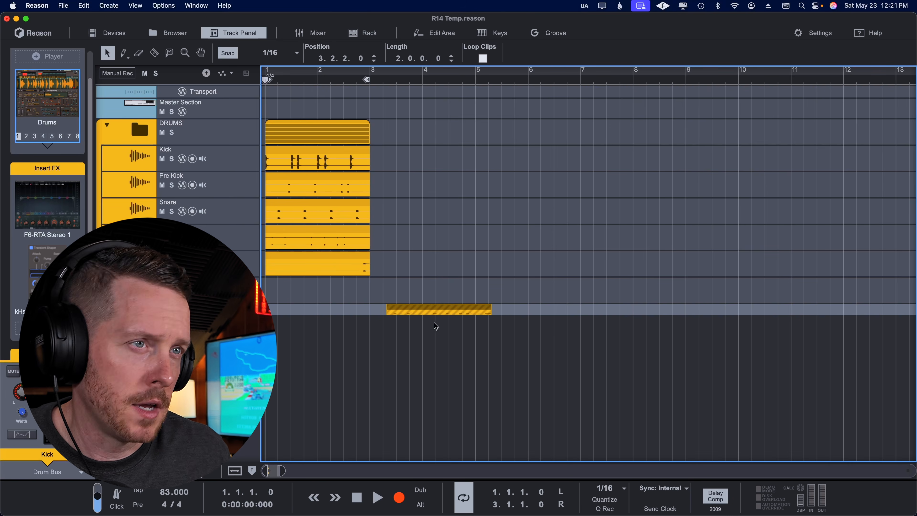
{"action": "left_click_drag", "start_coordinate": [430, 313], "coordinate": [841, 311]}
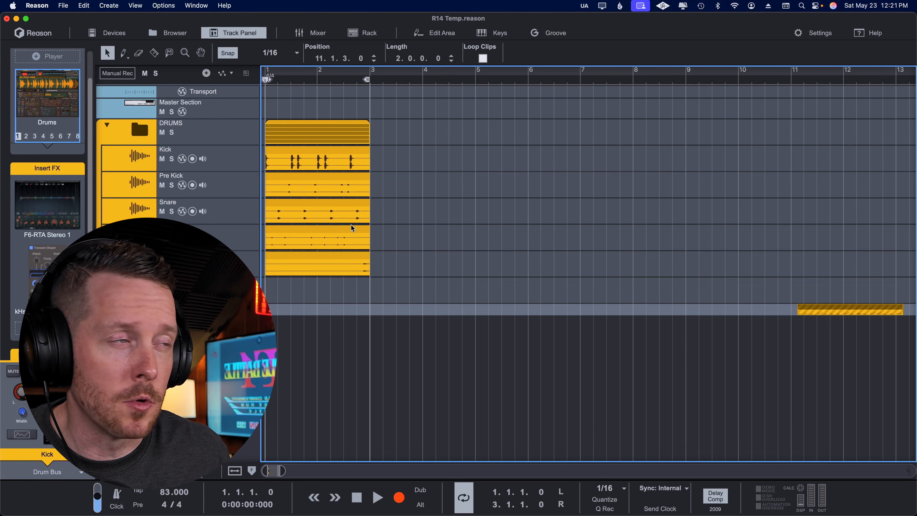
{"action": "scroll", "coordinate": [669, 264], "scroll_direction": "down", "scroll_amount": 5}
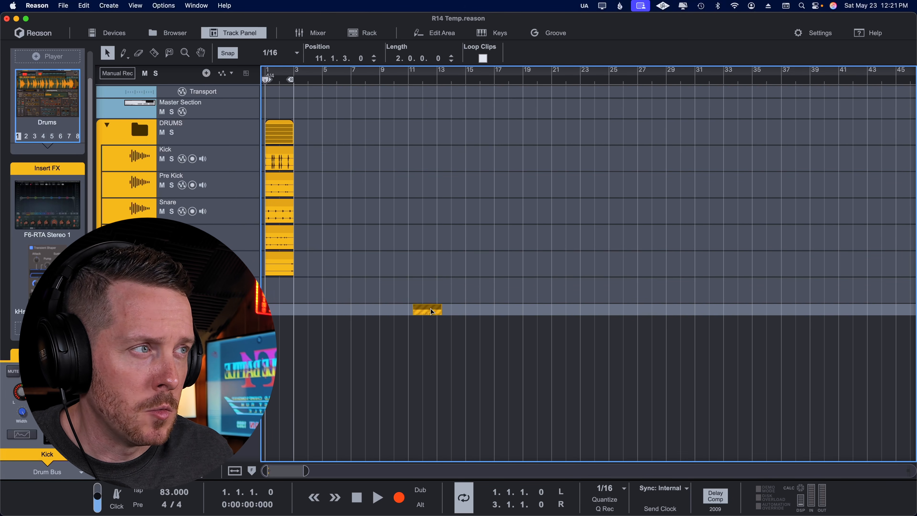
{"action": "left_click_drag", "start_coordinate": [429, 309], "coordinate": [851, 309]}
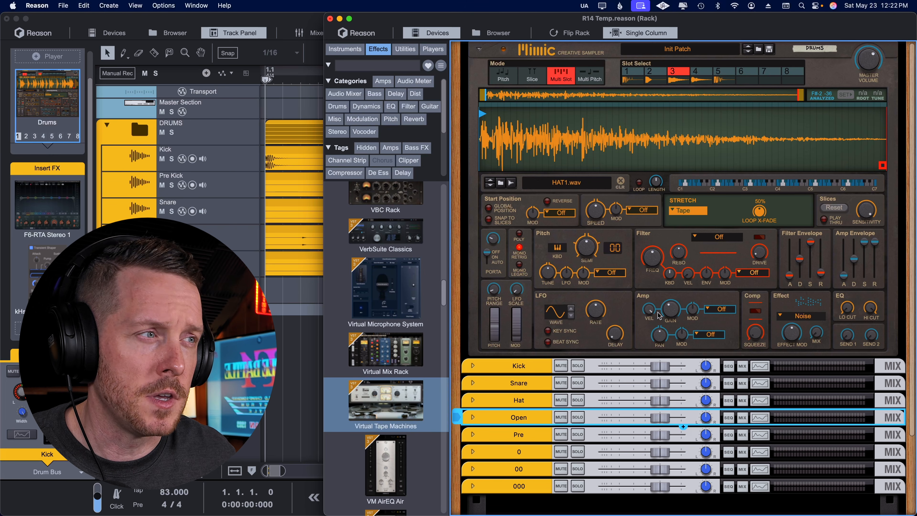
Step: Expand the Kick mix channel in the rack to examine its insert effects, and close the rack window
{"action": "left_click", "coordinate": [473, 365]}
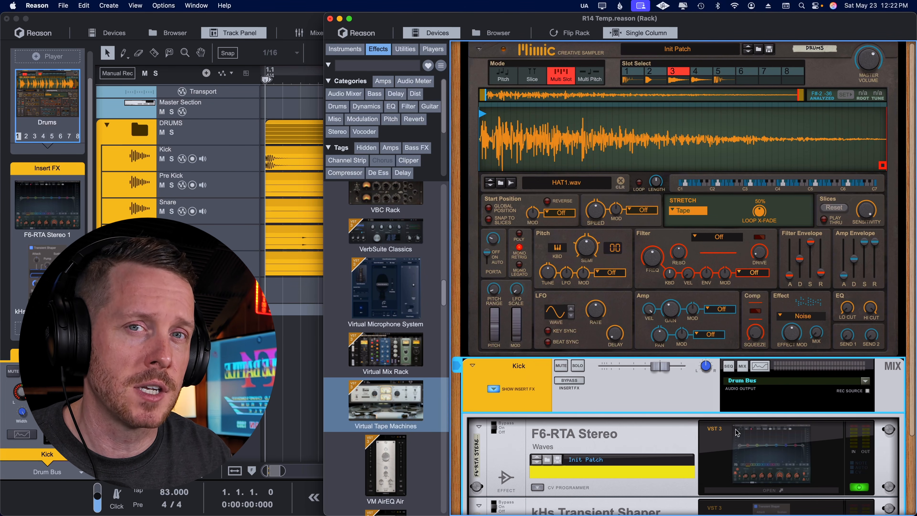
{"action": "scroll", "coordinate": [742, 370], "scroll_direction": "down", "scroll_amount": 3}
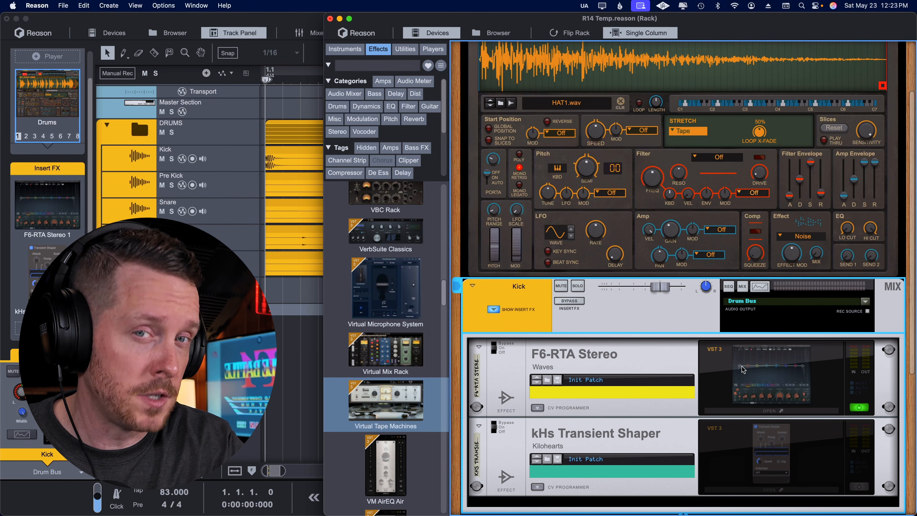
{"action": "left_click", "coordinate": [330, 19]}
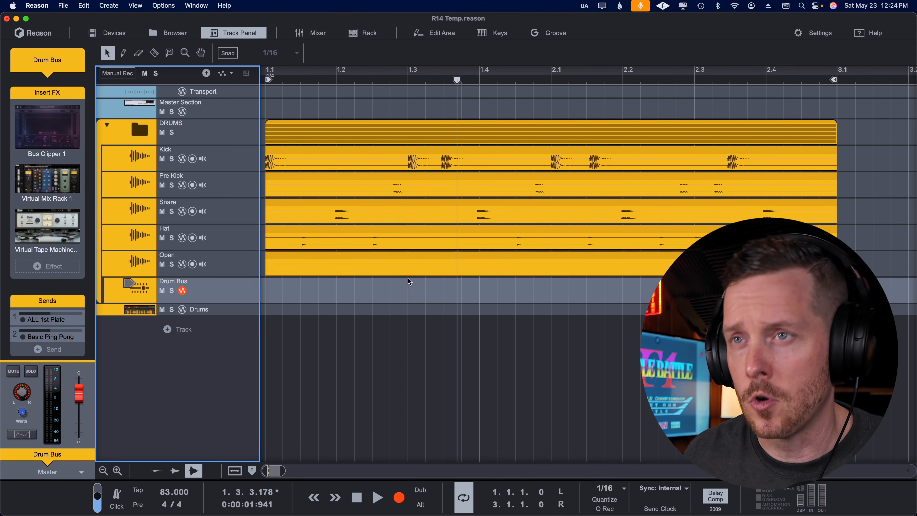
Step: Examine the Drum Bus inserts and the Drums track's Mimic in the rack, and close the rack window
{"action": "double_click", "coordinate": [144, 297]}
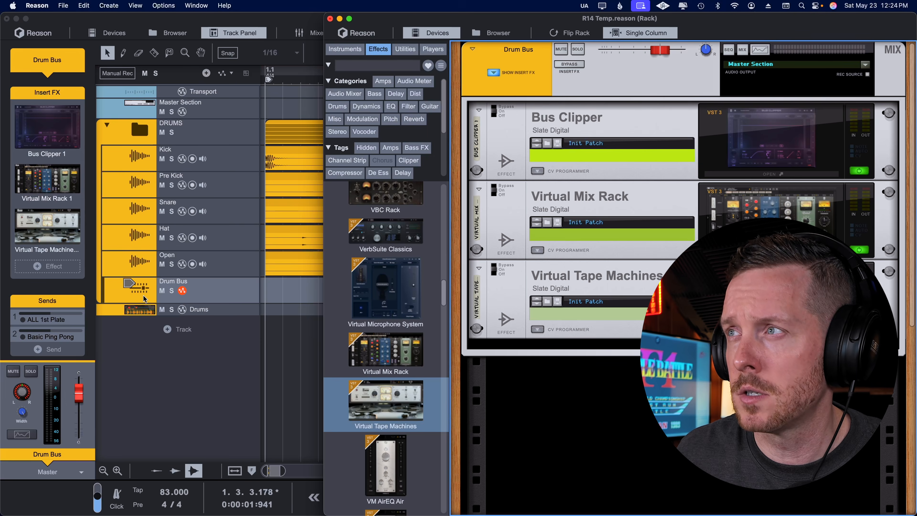
{"action": "left_click", "coordinate": [144, 310]}
{"action": "double_click", "coordinate": [146, 311]}
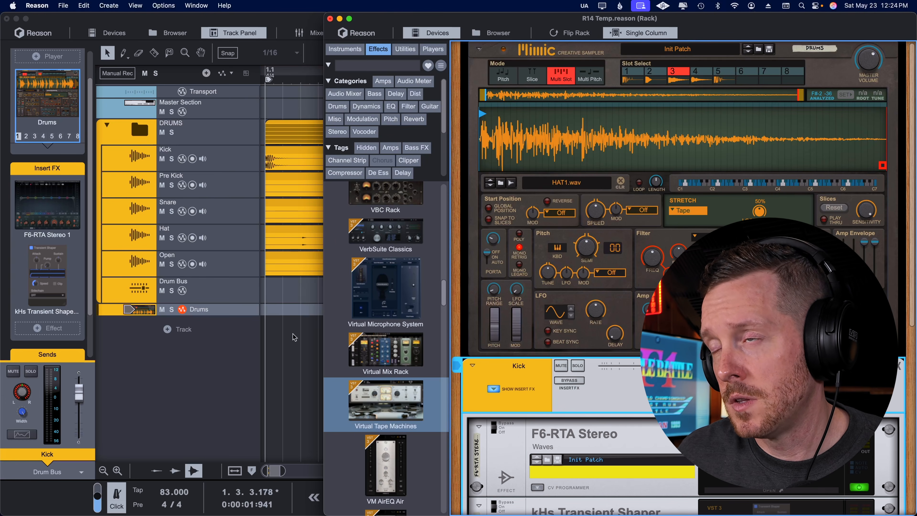
{"action": "left_click", "coordinate": [330, 19]}
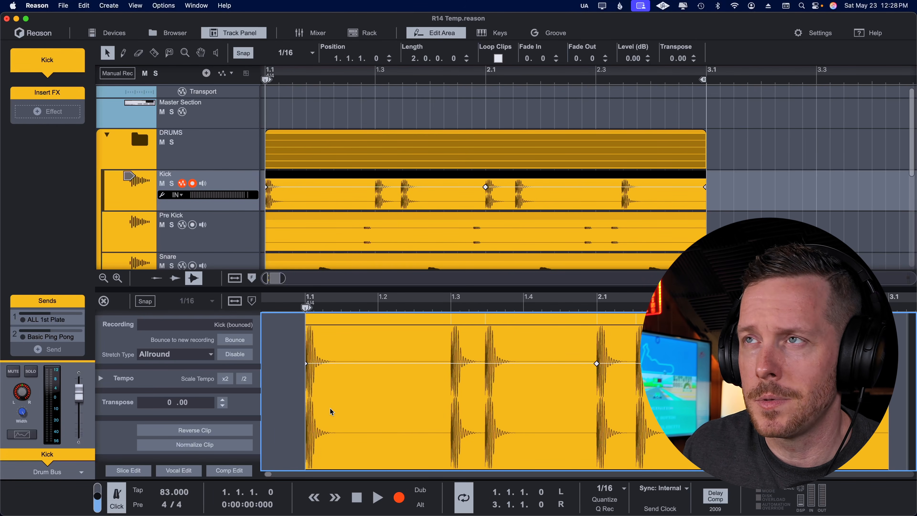
Step: Split the bounced Kick clip at its slice positions and select one of the resulting clips
{"action": "left_click", "coordinate": [136, 473]}
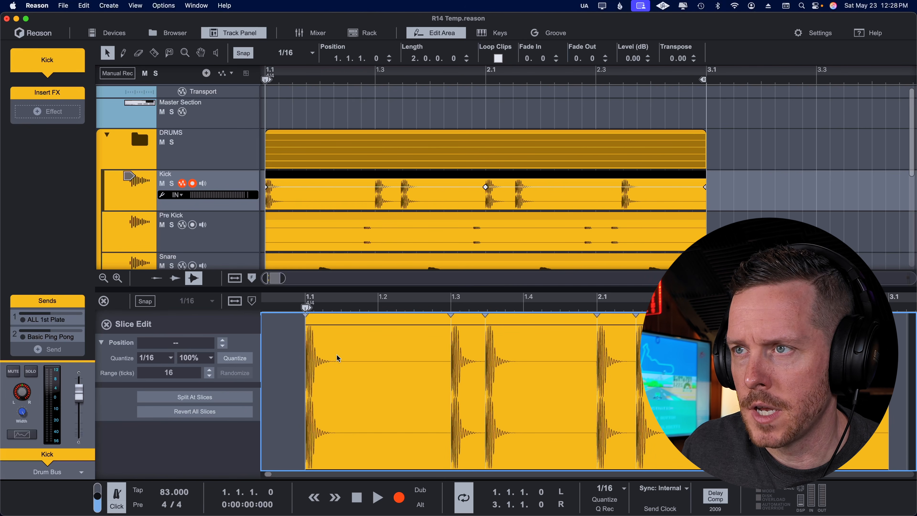
{"action": "left_click", "coordinate": [192, 397]}
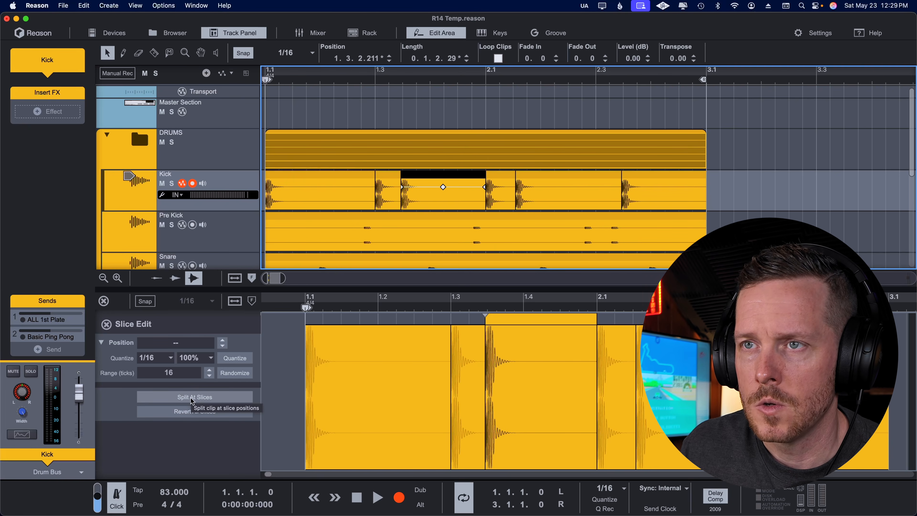
{"action": "left_click", "coordinate": [298, 202]}
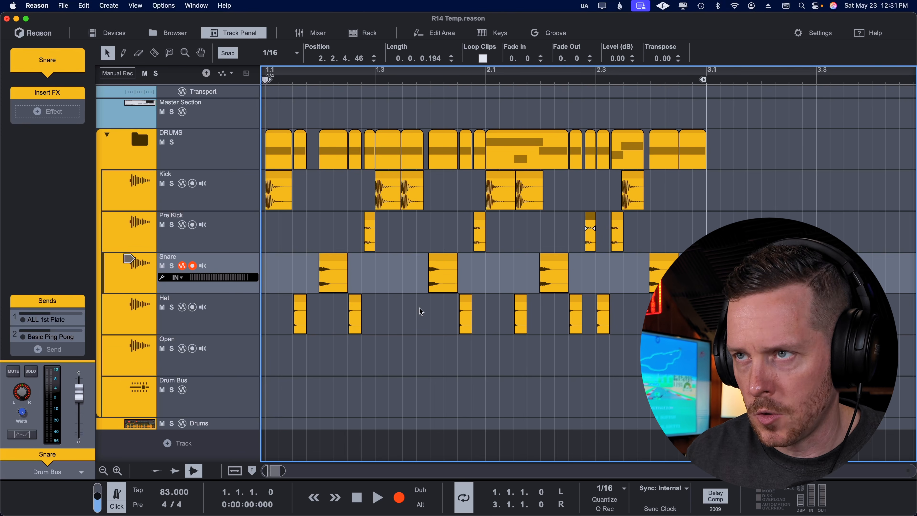
Step: Turn off the metronome click and start playback of the trimmed drum slices
{"action": "key", "text": "c"}
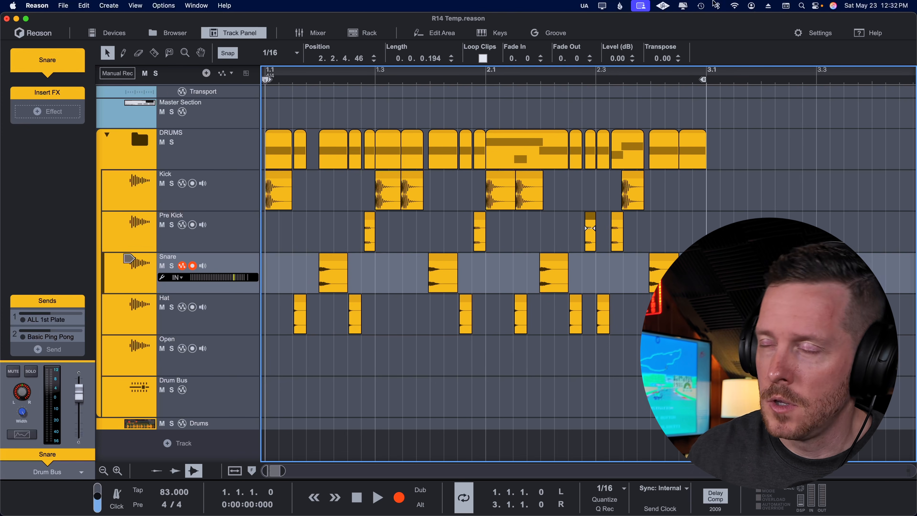
{"action": "key", "text": "space"}
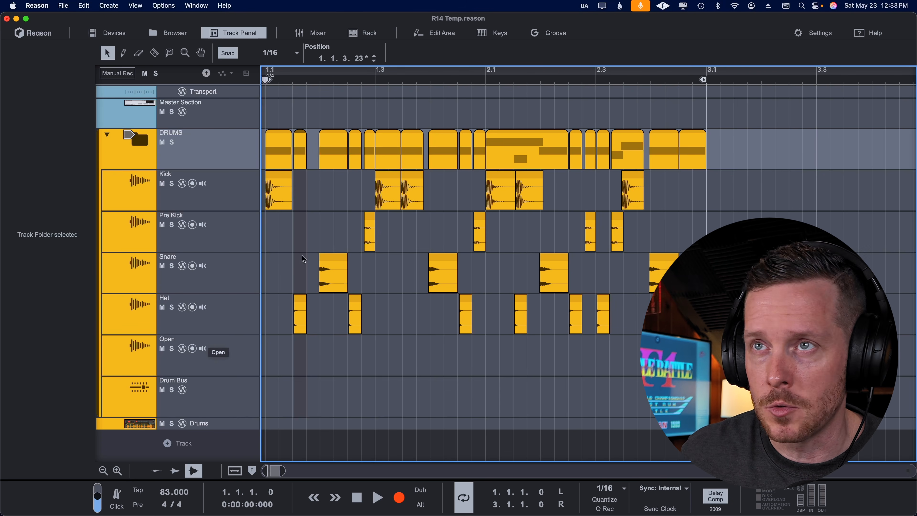
Step: Try moving the DRUMS folder clip at 2.1 to bar 3, and undo the move
{"action": "left_click_drag", "start_coordinate": [528, 149], "coordinate": [749, 149]}
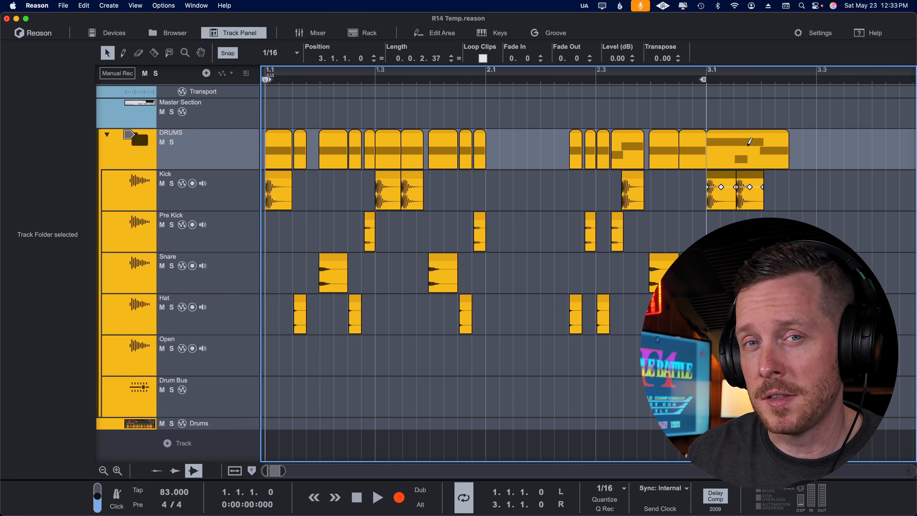
{"action": "key", "text": "super+z"}
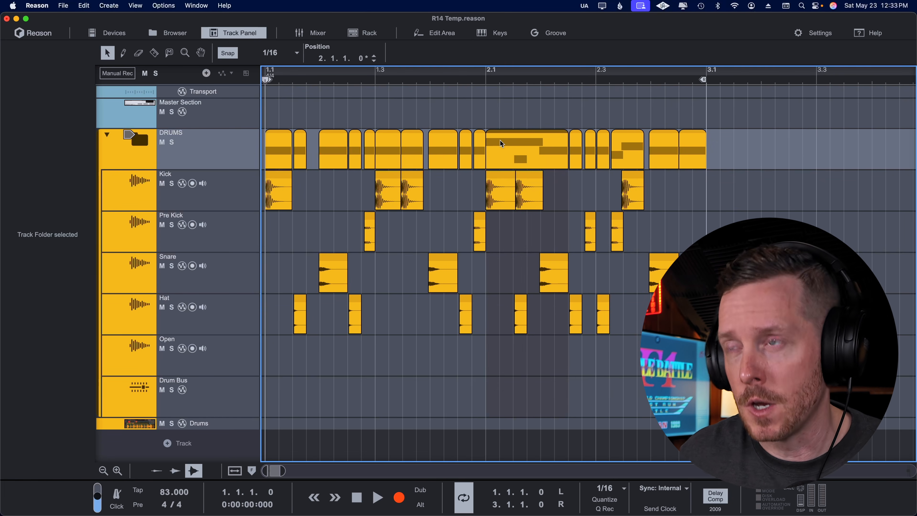
Step: Add an audio track below Open in the DRUMS folder and draw an empty two-bar clip on it
{"action": "key", "text": "super+t"}
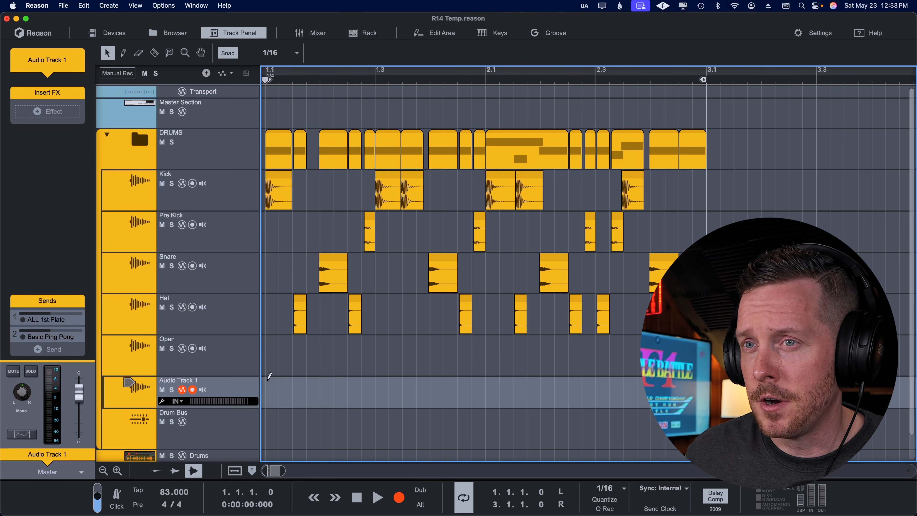
{"action": "left_click_drag", "start_coordinate": [268, 376], "coordinate": [651, 378]}
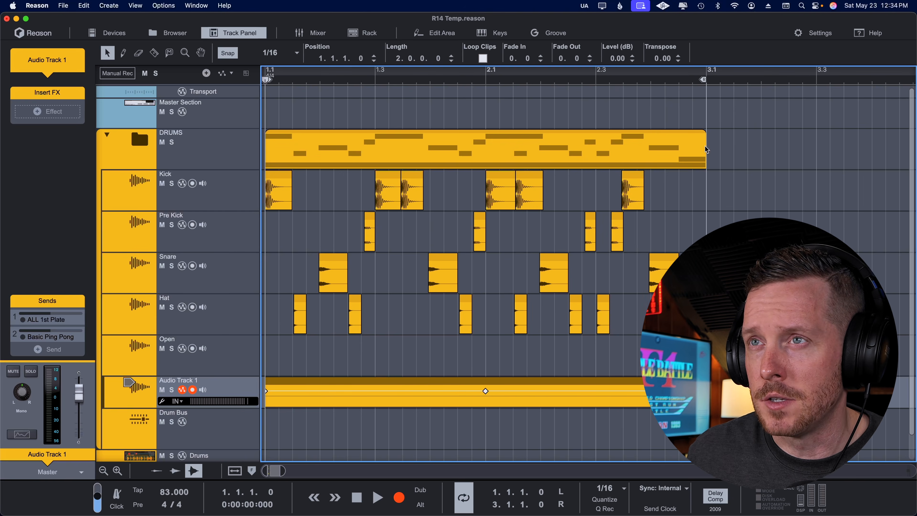
Step: Split the merged DRUMS folder clip with the Razor at five points between 1.3 and 2.4, and return to the Selection tool
{"action": "left_click", "coordinate": [302, 159]}
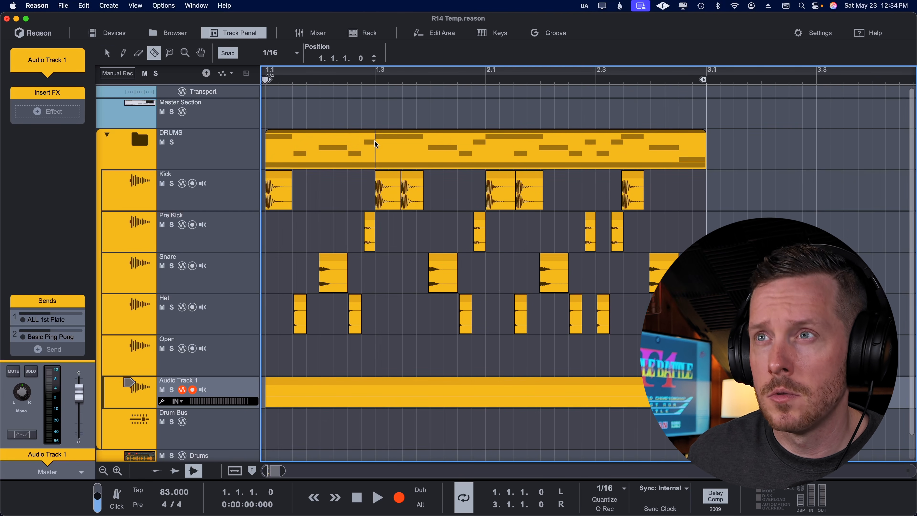
{"action": "left_click", "coordinate": [375, 145]}
{"action": "left_click", "coordinate": [485, 145]}
{"action": "left_click", "coordinate": [582, 144]}
{"action": "left_click", "coordinate": [651, 145]}
{"action": "left_click", "coordinate": [417, 150]}
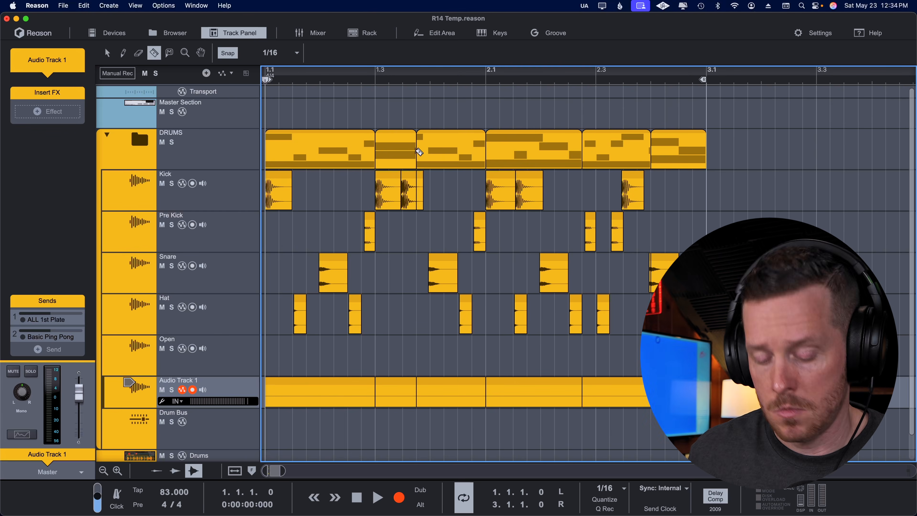
{"action": "key", "text": "q"}
{"action": "key", "text": "s"}
{"action": "left_click_drag", "start_coordinate": [404, 152], "coordinate": [415, 173]}
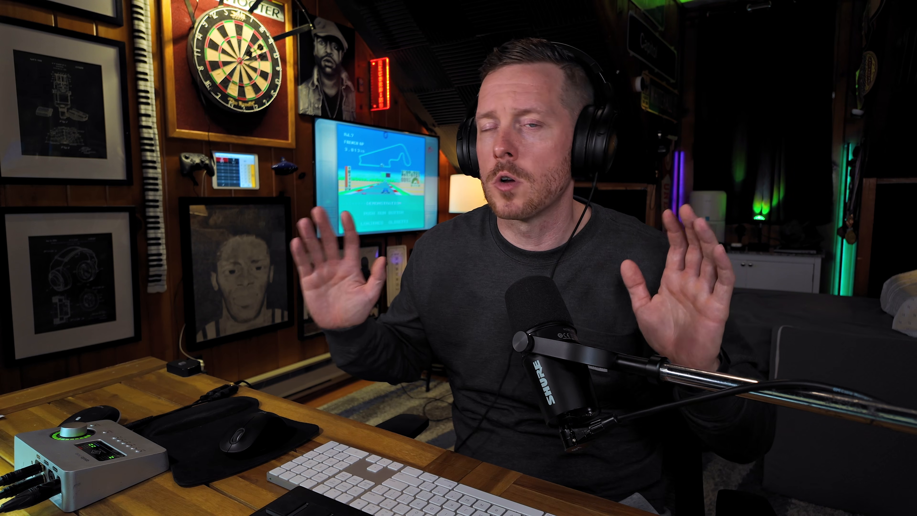